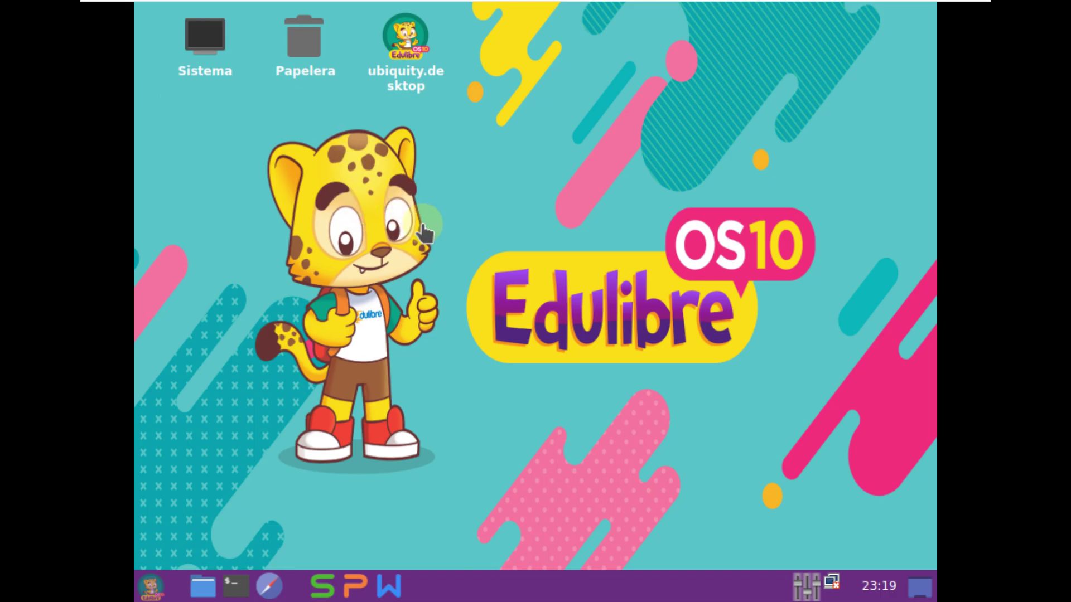
Step: Open the QasMixer sound mixer, view its program information and close both windows
{"action": "left_click", "coordinate": [159, 586]}
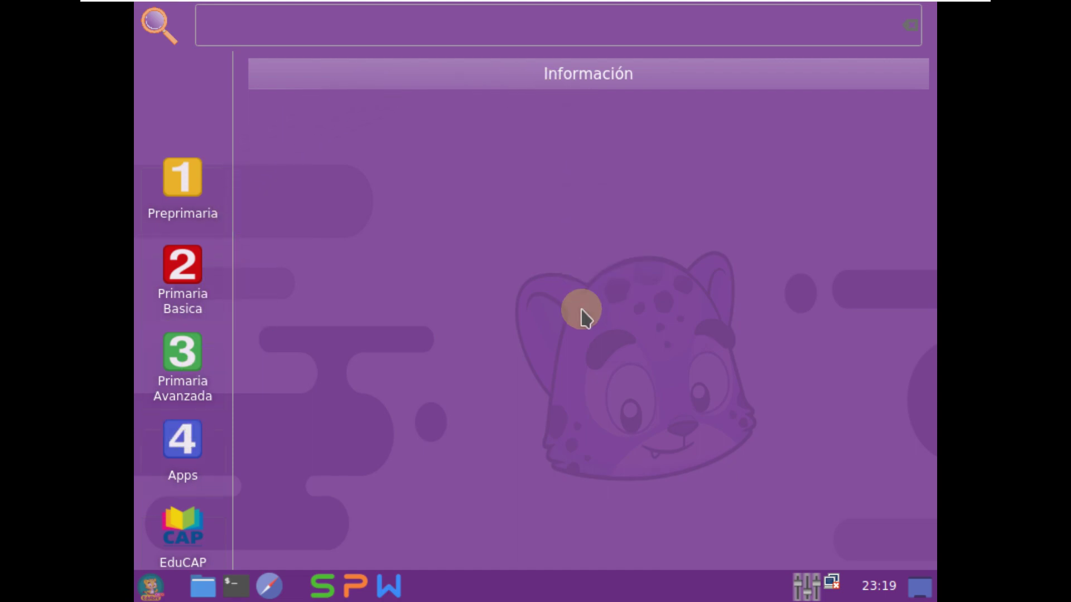
{"action": "left_click", "coordinate": [815, 584]}
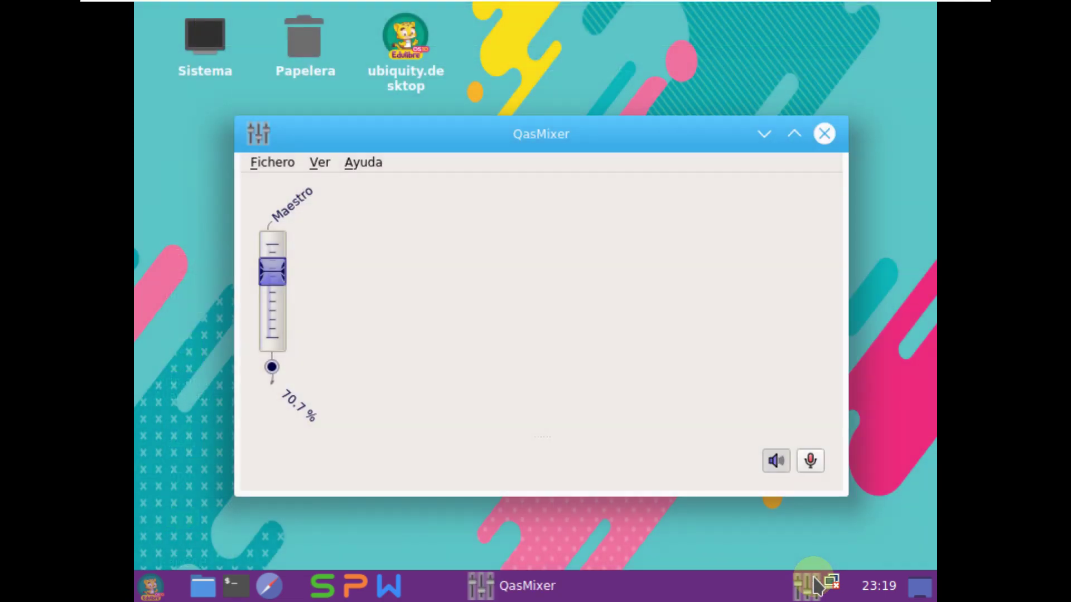
{"action": "left_click", "coordinate": [346, 162]}
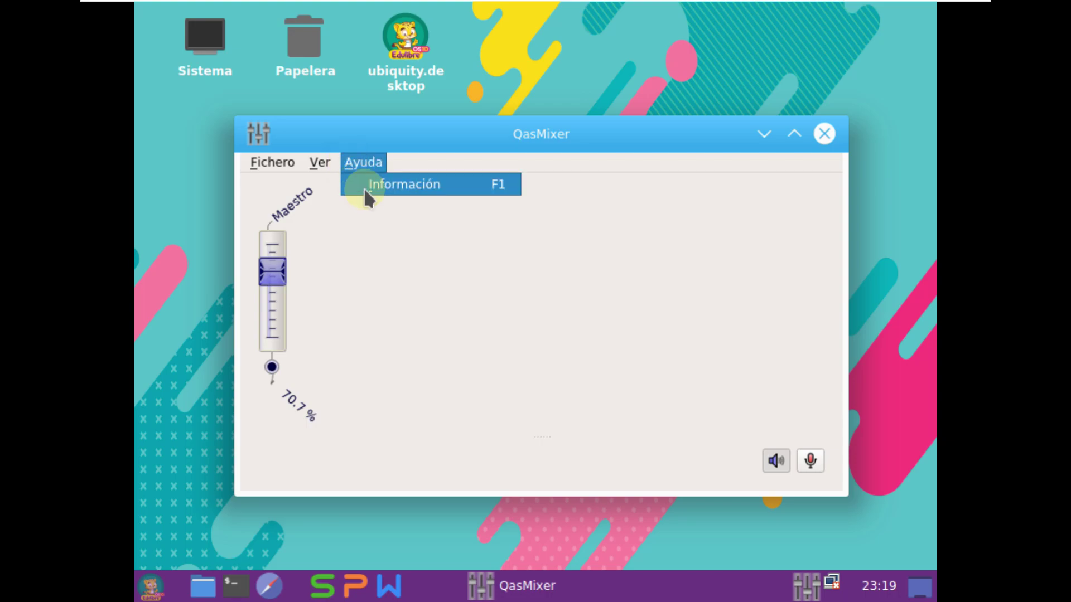
{"action": "left_click", "coordinate": [363, 188]}
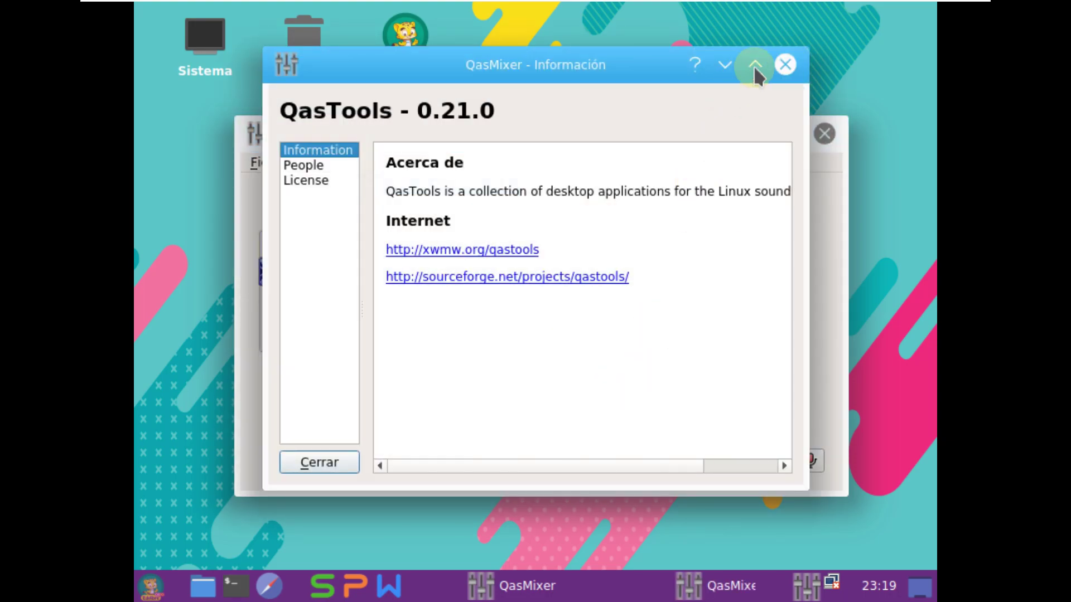
{"action": "left_click", "coordinate": [787, 64]}
{"action": "left_click", "coordinate": [826, 133]}
Step: Review the computer's Pc Info sections from CPU and Memoria through Disco Duro, Sistema Operativo, Entorno de Escritorio and Gráficos, and close the window
{"action": "right_click", "coordinate": [644, 111]}
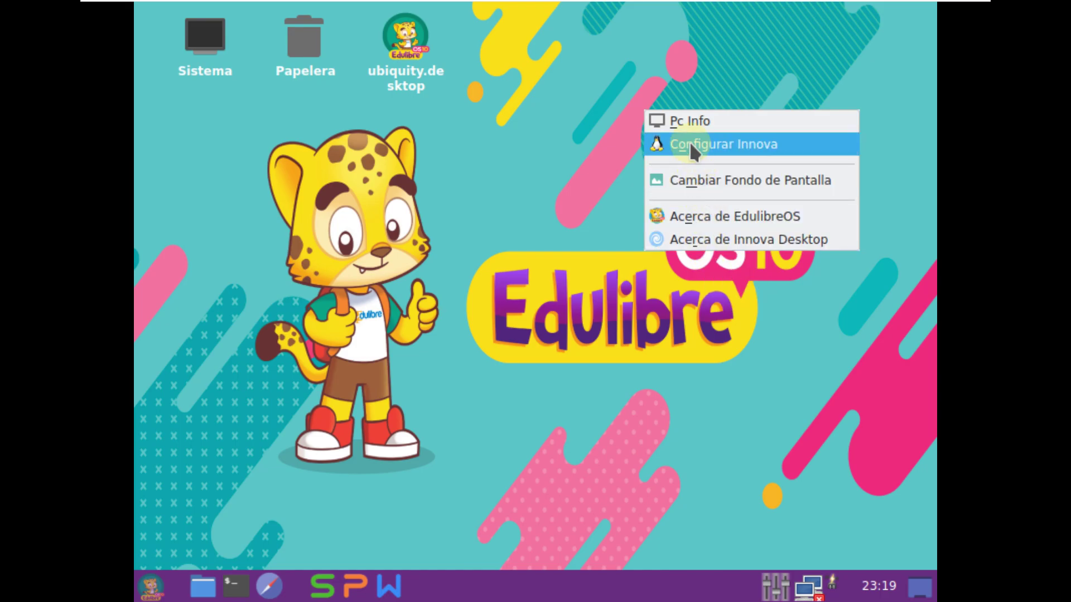
{"action": "left_click", "coordinate": [686, 124]}
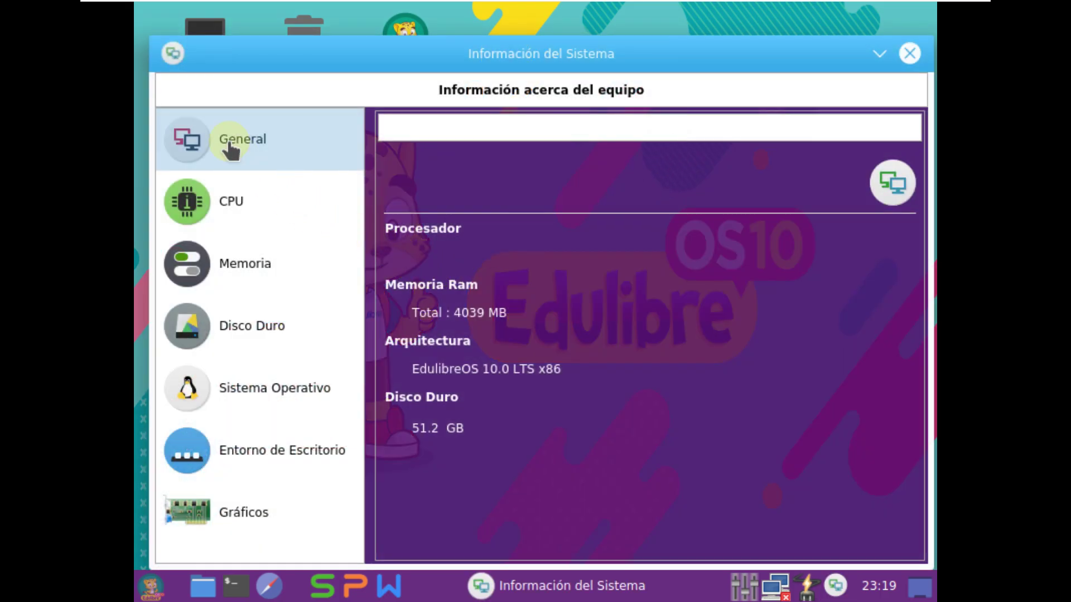
{"action": "left_click", "coordinate": [299, 215]}
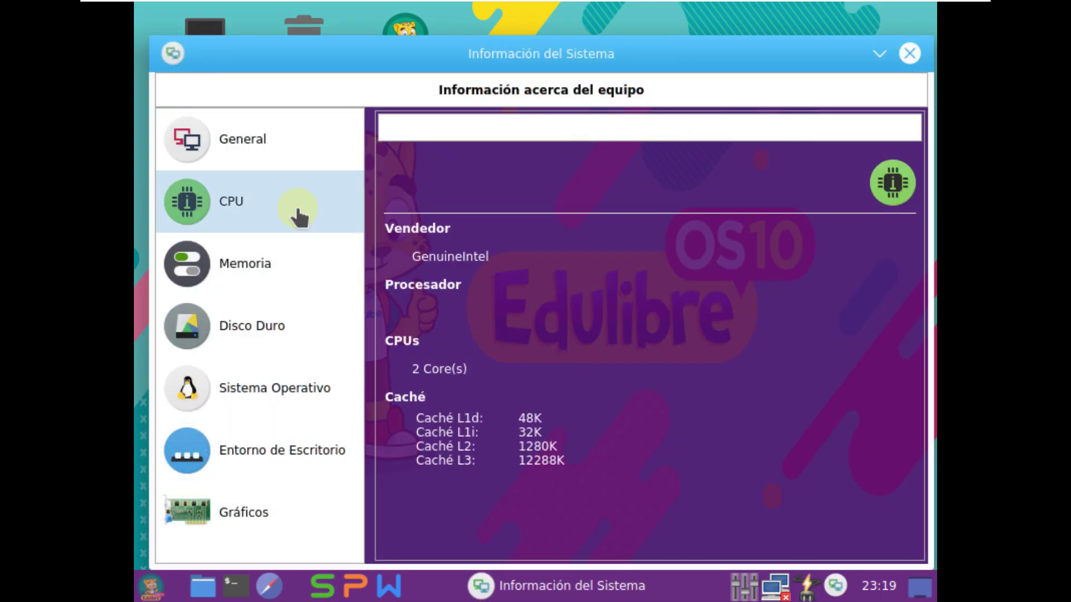
{"action": "left_click", "coordinate": [268, 267]}
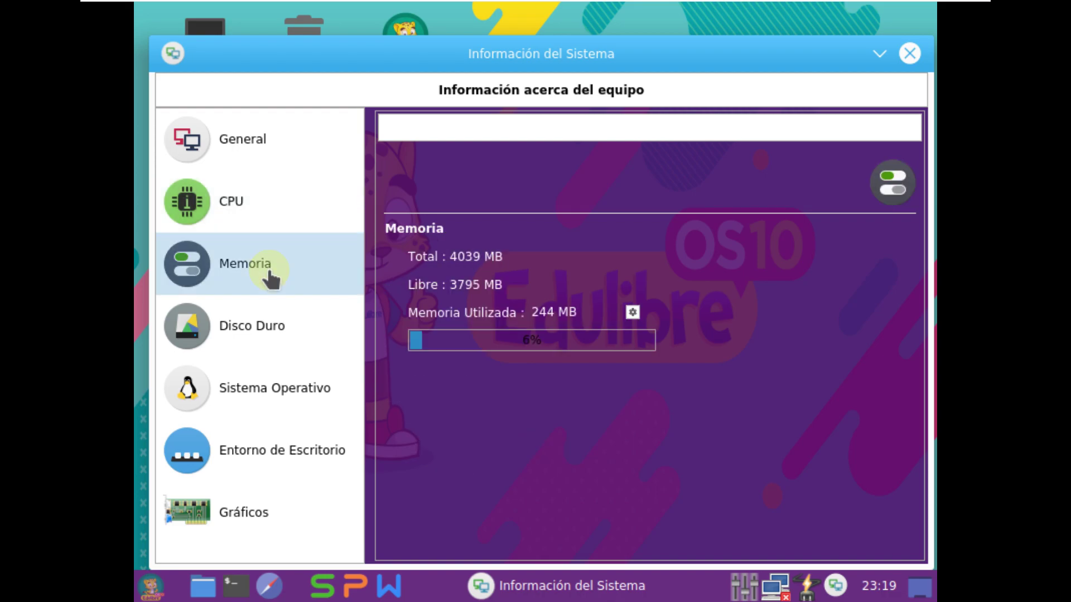
{"action": "left_click", "coordinate": [271, 330]}
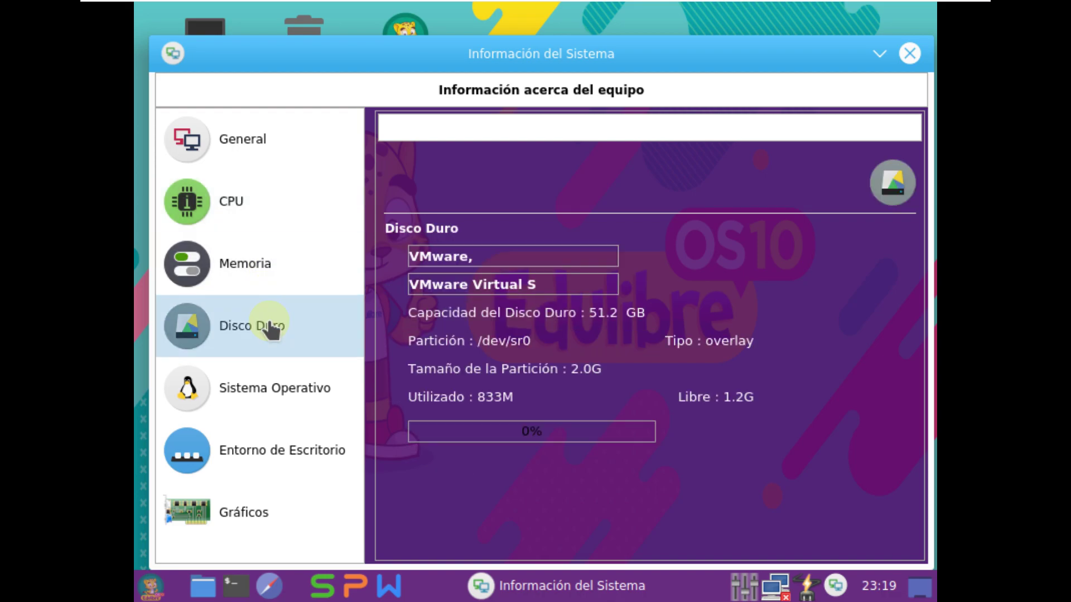
{"action": "left_click", "coordinate": [266, 400]}
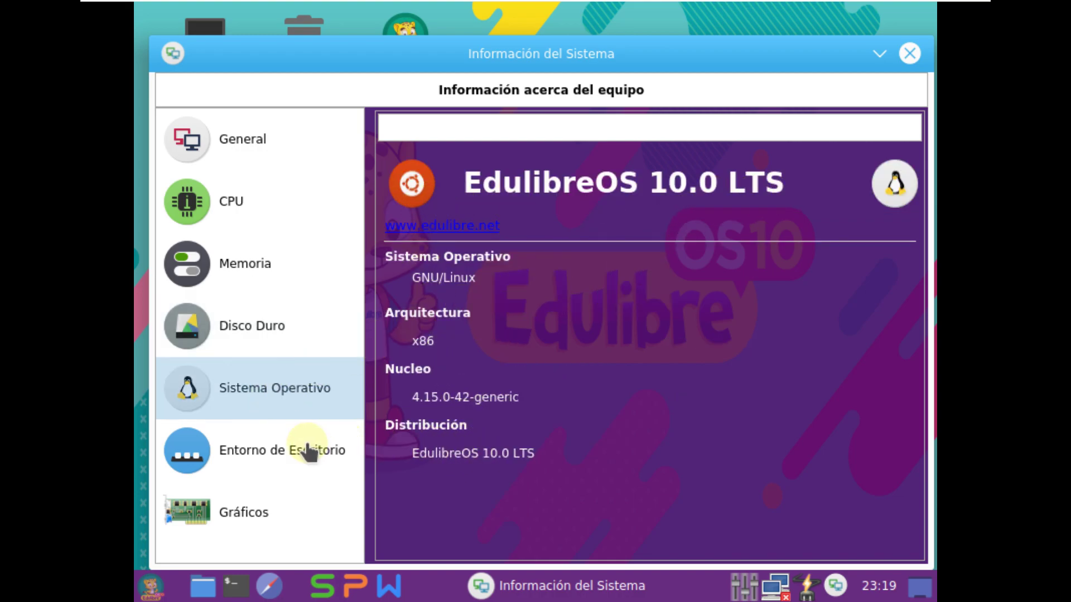
{"action": "left_click", "coordinate": [285, 474]}
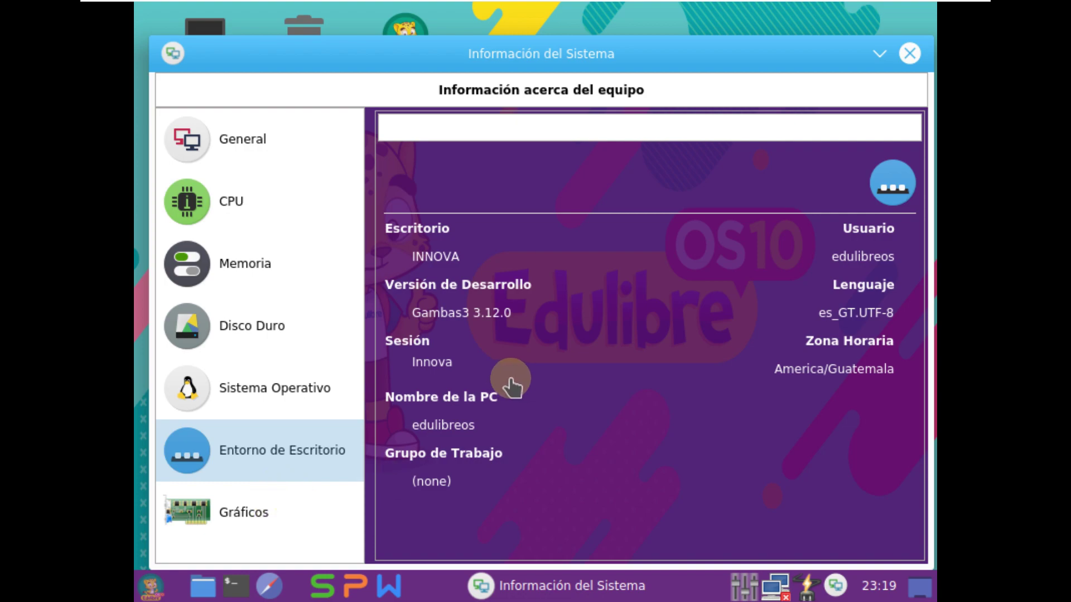
{"action": "left_click", "coordinate": [272, 511]}
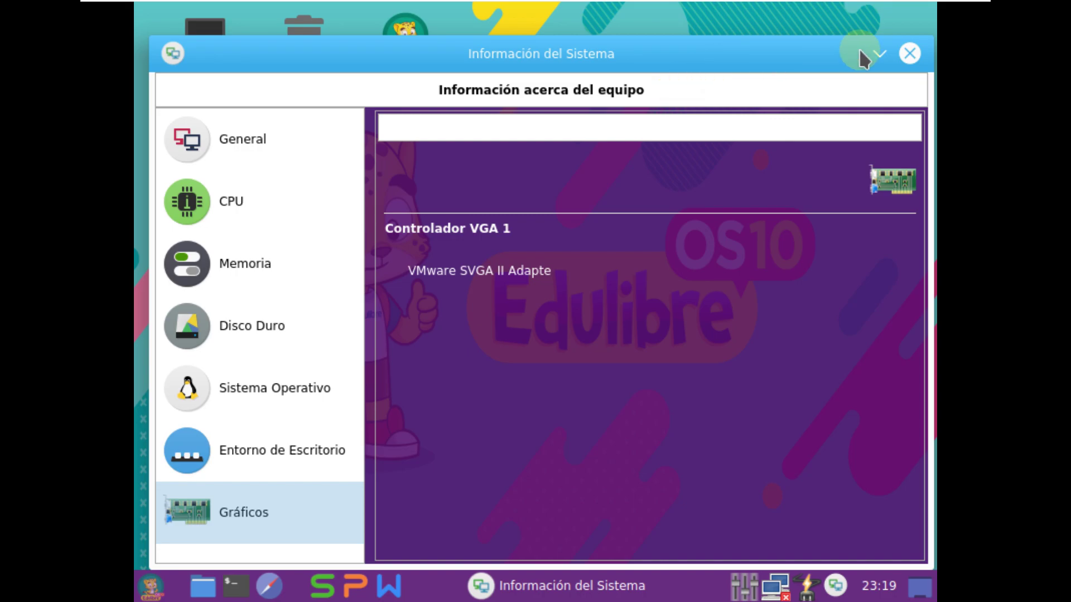
{"action": "left_click", "coordinate": [908, 56]}
Step: Look through the Apariencia, Entrada and Icono de bandeja pages of QasMixer's preferences and close the preferences
{"action": "left_click", "coordinate": [735, 586]}
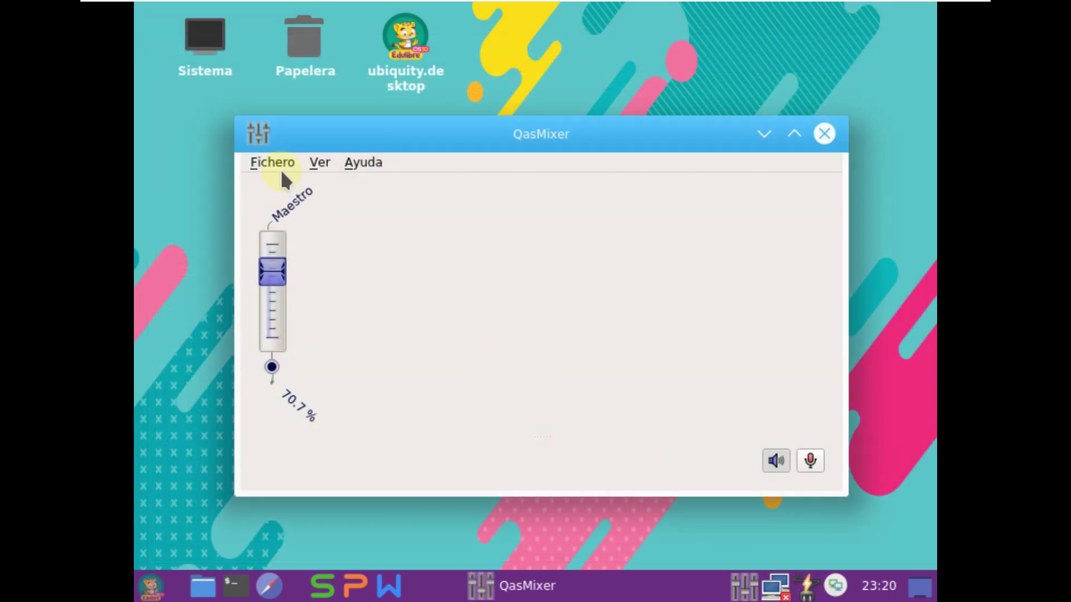
{"action": "left_click", "coordinate": [277, 165]}
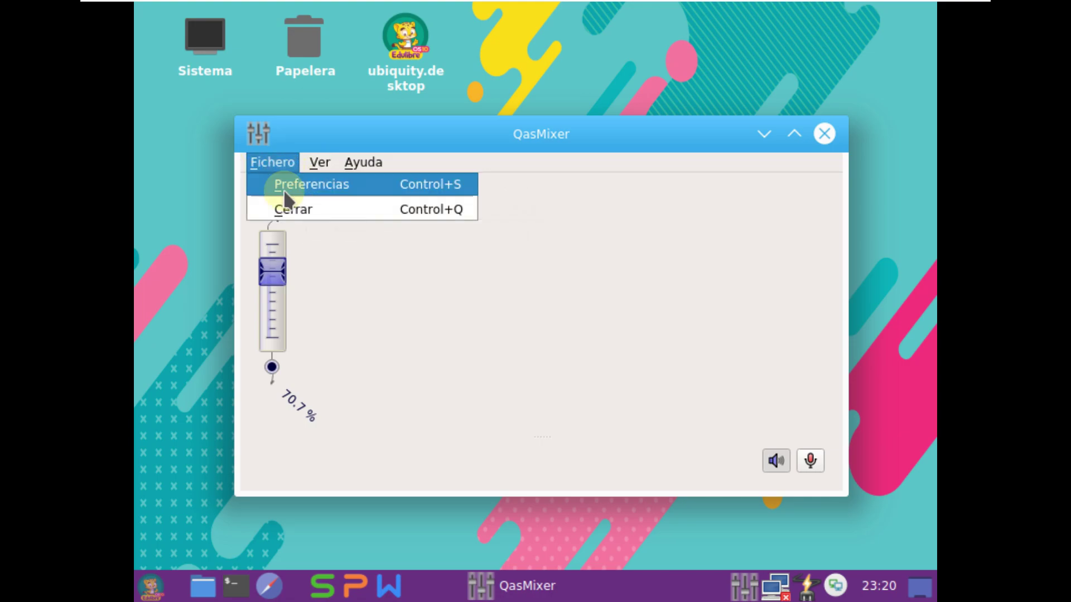
{"action": "left_click", "coordinate": [284, 185]}
{"action": "left_click", "coordinate": [780, 65]}
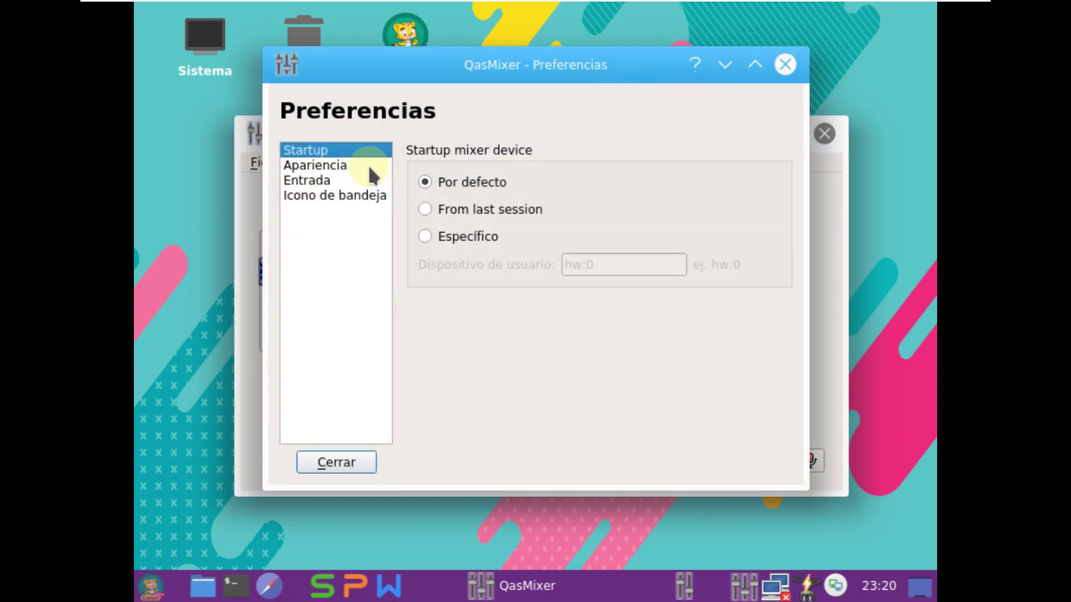
{"action": "left_click", "coordinate": [344, 166]}
{"action": "left_click", "coordinate": [335, 181]}
{"action": "left_click", "coordinate": [341, 193]}
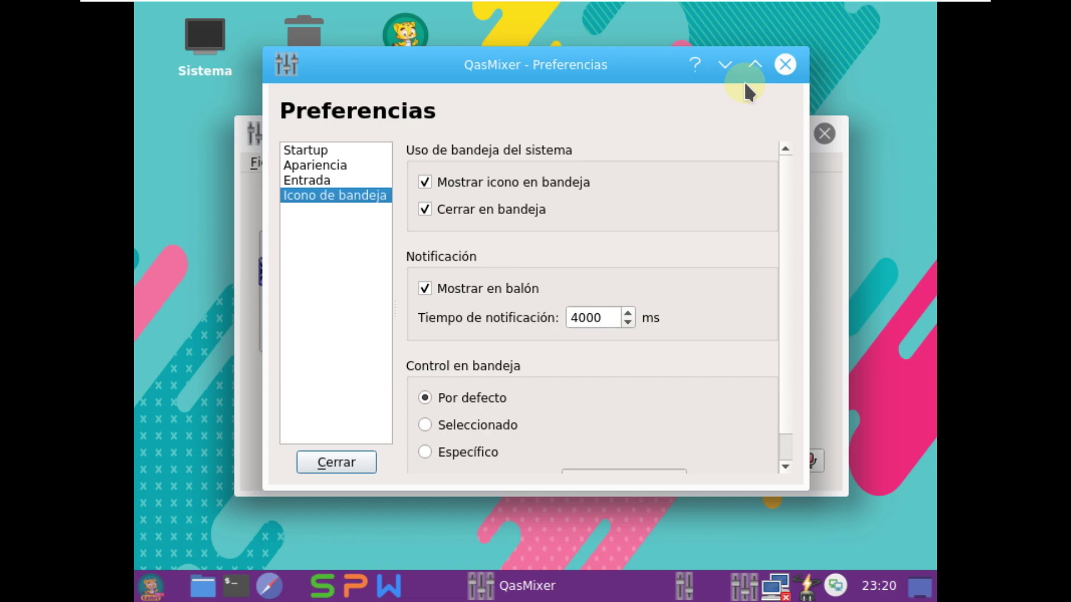
{"action": "left_click", "coordinate": [783, 65]}
Step: Check the view and help options available in QasMixer and close the mixer
{"action": "left_click", "coordinate": [319, 162]}
{"action": "left_click", "coordinate": [363, 163]}
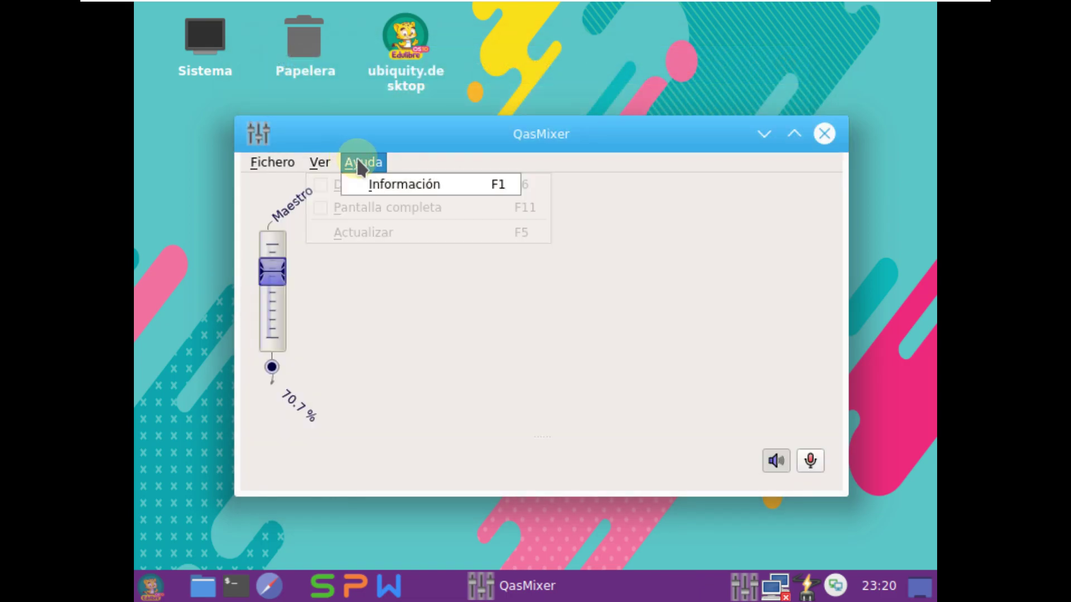
{"action": "left_click", "coordinate": [832, 125]}
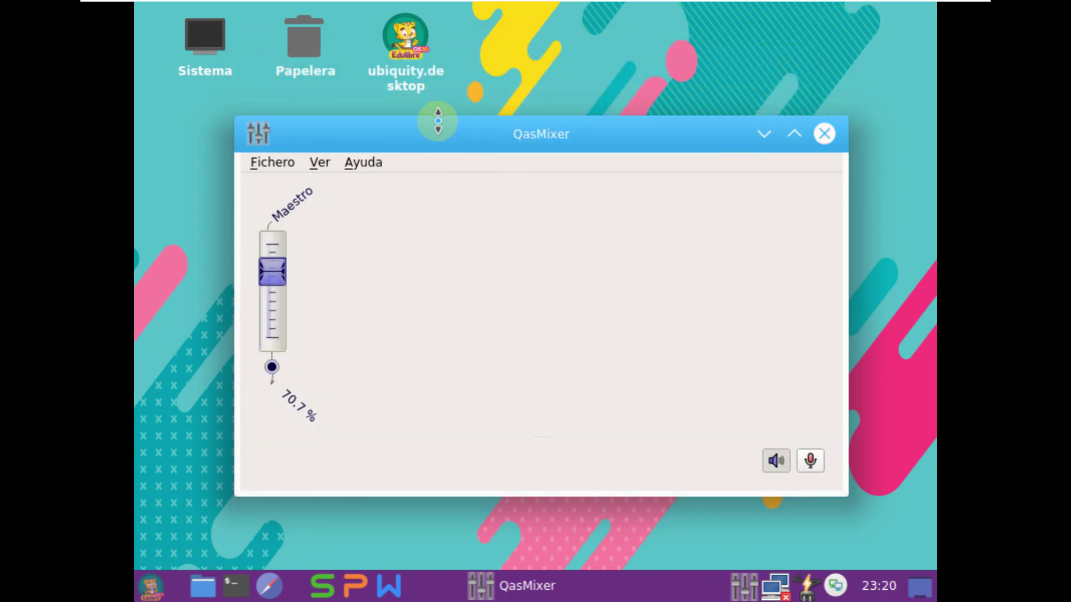
{"action": "left_click", "coordinate": [820, 137]}
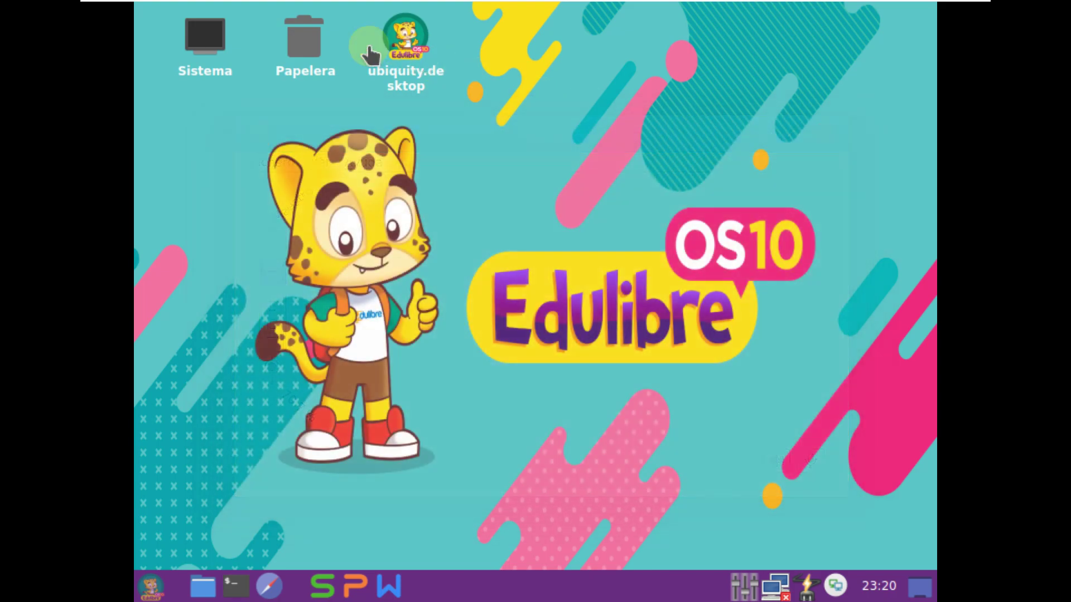
Step: Open the Sistema location from the desktop and view the file manager's keyboard navigation help
{"action": "right_click", "coordinate": [220, 62]}
{"action": "left_click", "coordinate": [208, 65]}
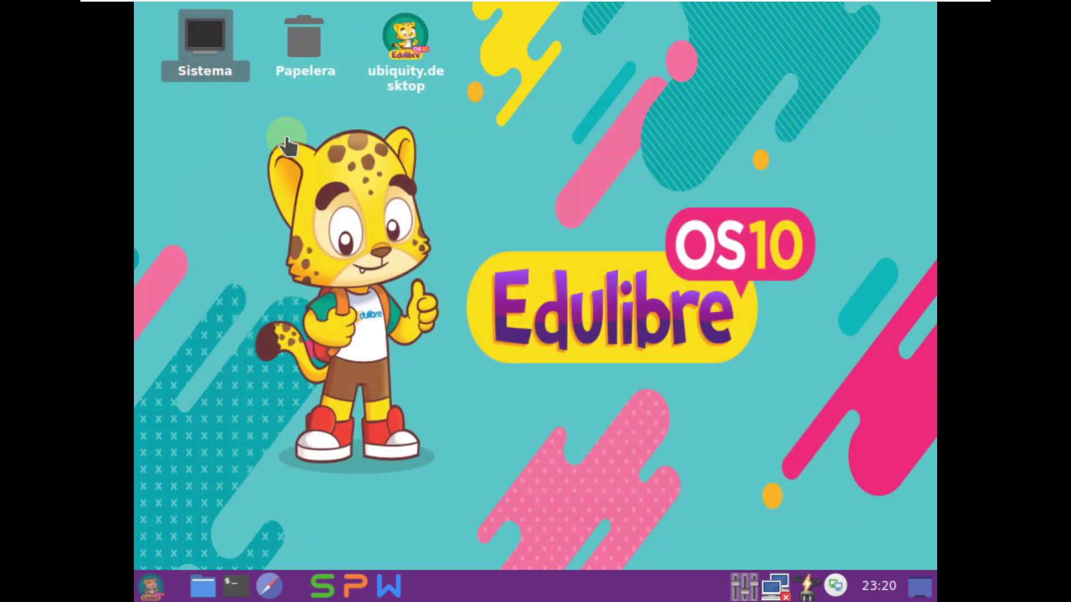
{"action": "left_click", "coordinate": [214, 39]}
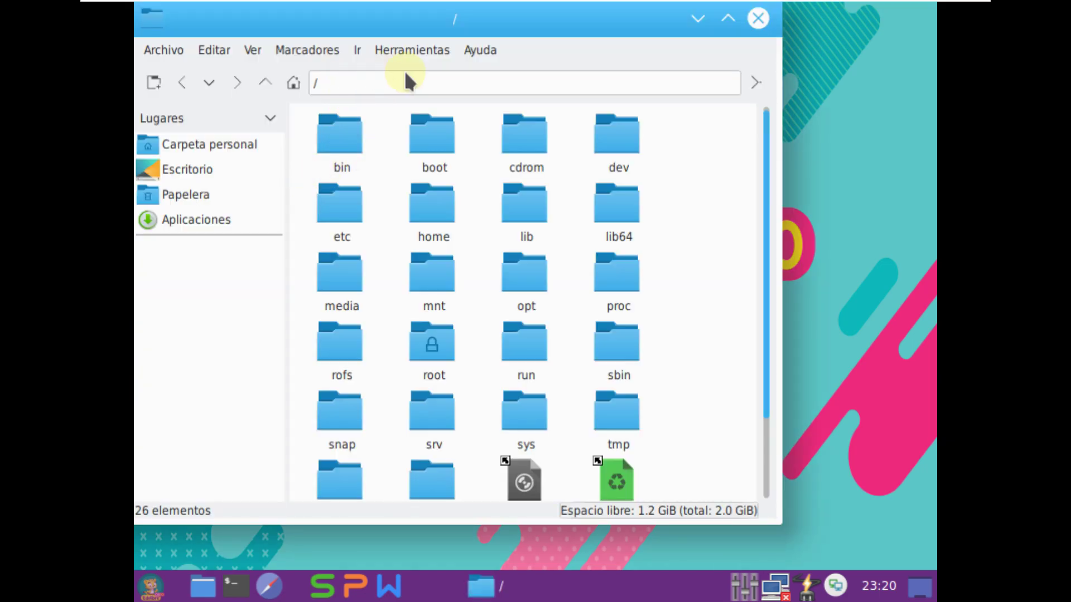
{"action": "left_click", "coordinate": [468, 54]}
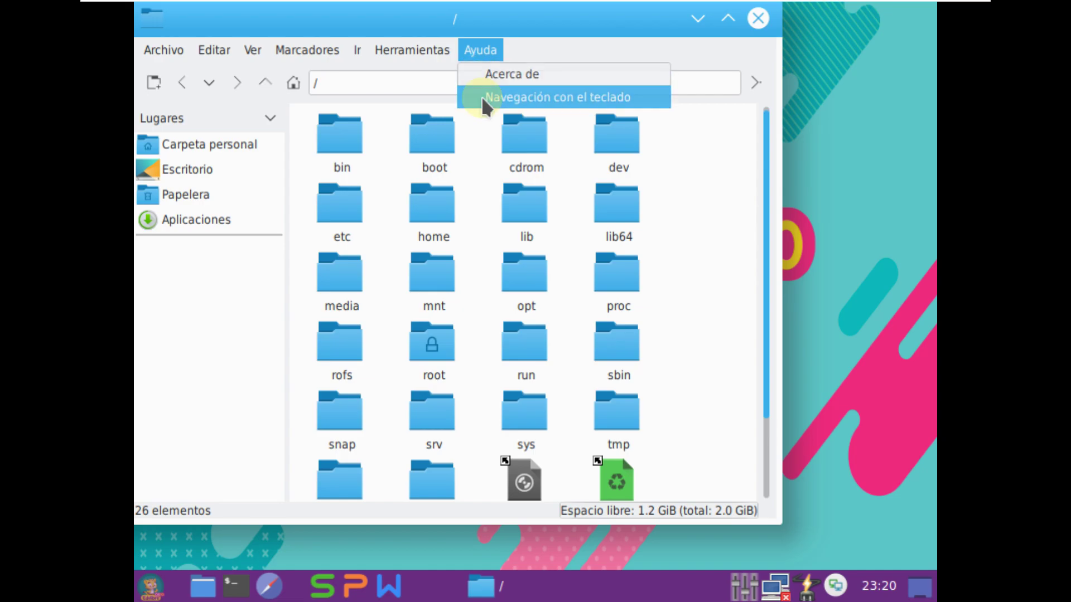
{"action": "left_click", "coordinate": [481, 96]}
{"action": "left_click", "coordinate": [736, 160]}
Step: View the file manager's About information and close the file manager
{"action": "left_click", "coordinate": [494, 50]}
{"action": "left_click", "coordinate": [495, 55]}
{"action": "left_click", "coordinate": [483, 50]}
{"action": "left_click", "coordinate": [495, 75]}
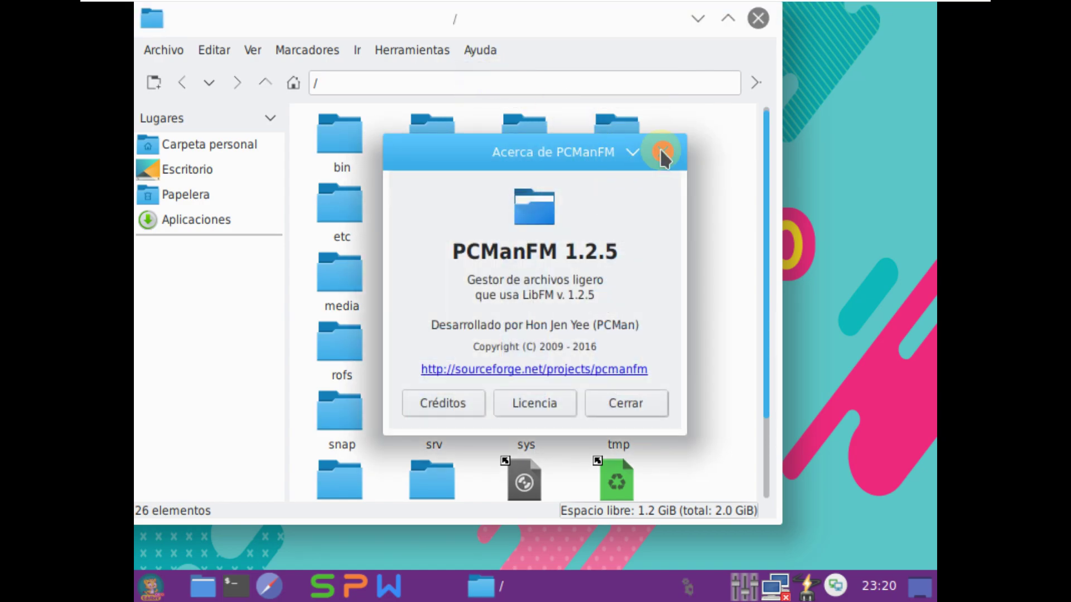
{"action": "left_click", "coordinate": [661, 151]}
{"action": "left_click", "coordinate": [757, 18]}
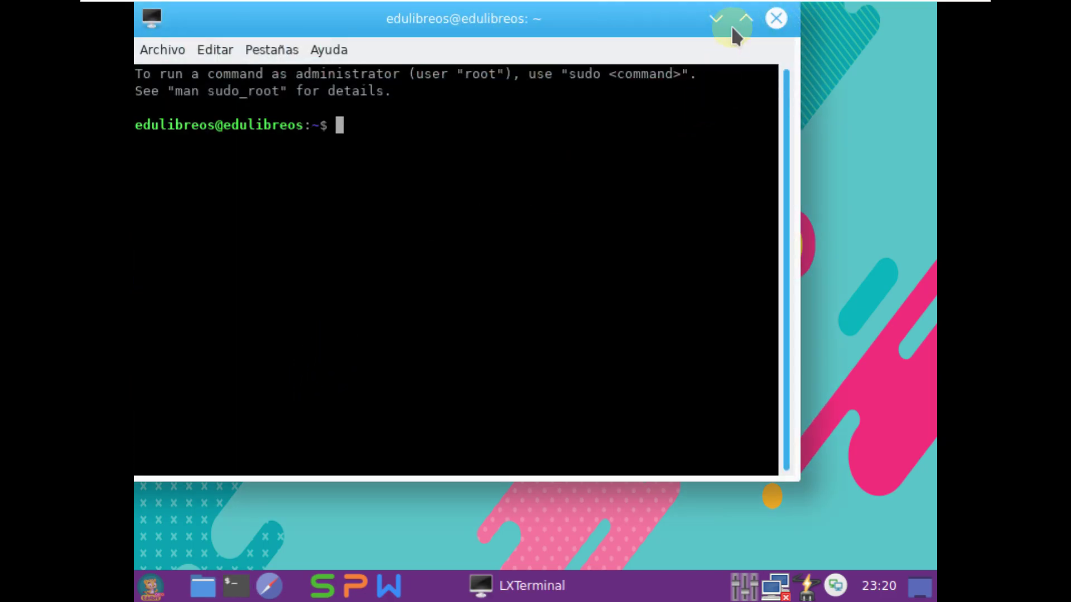
Step: Maximize the LXTerminal window, run inxi and try to install it with sudo apt install inxi
{"action": "left_click", "coordinate": [732, 26]}
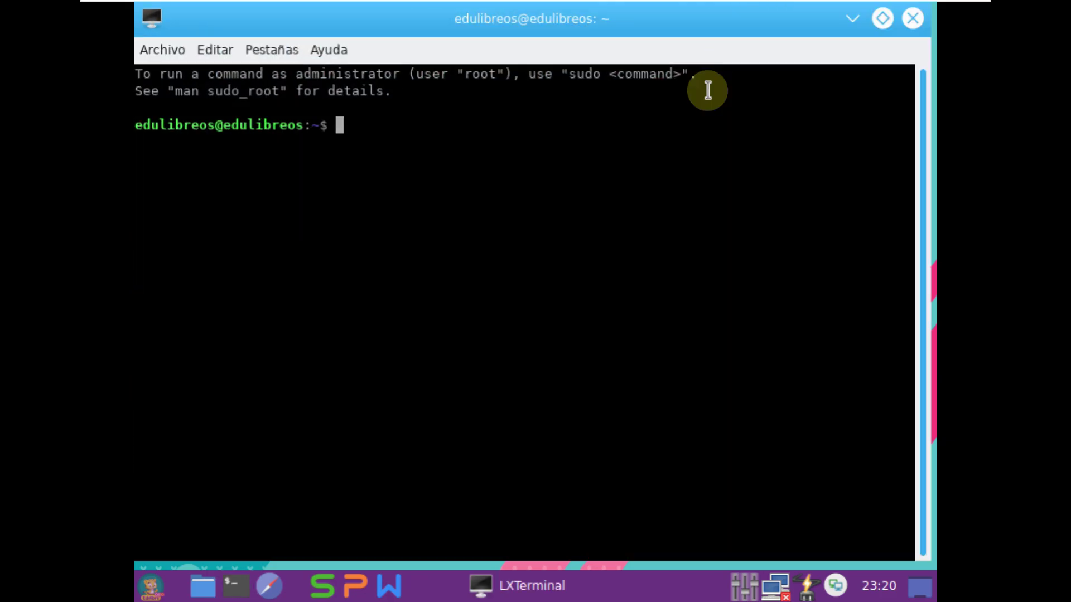
{"action": "type", "text": "inxi '"}
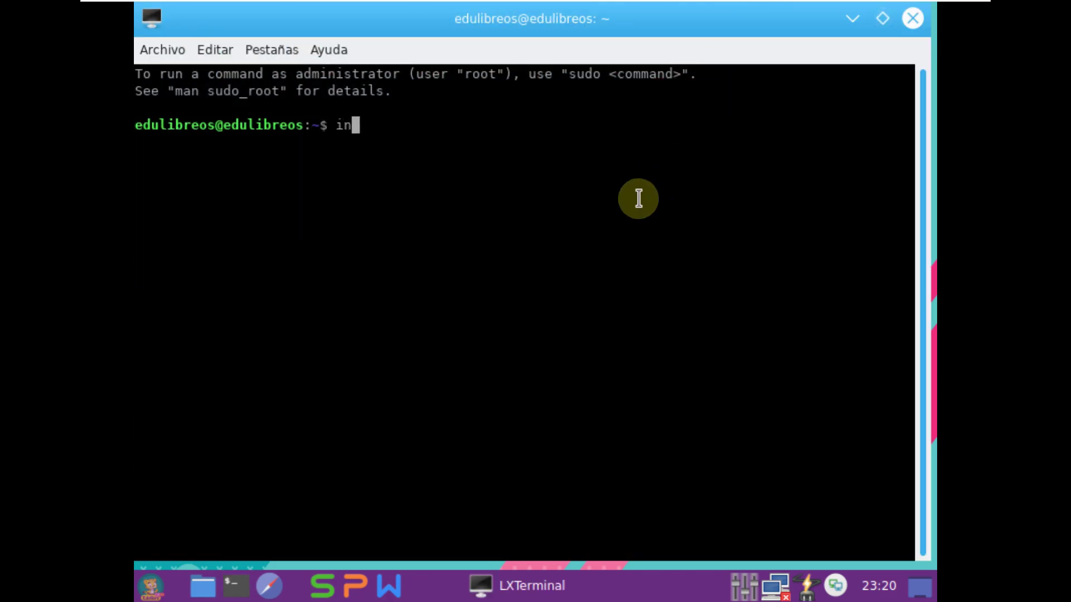
{"action": "key", "text": "BackSpace"}
{"action": "key", "text": "BackSpace"}
{"action": "key", "text": "Return"}
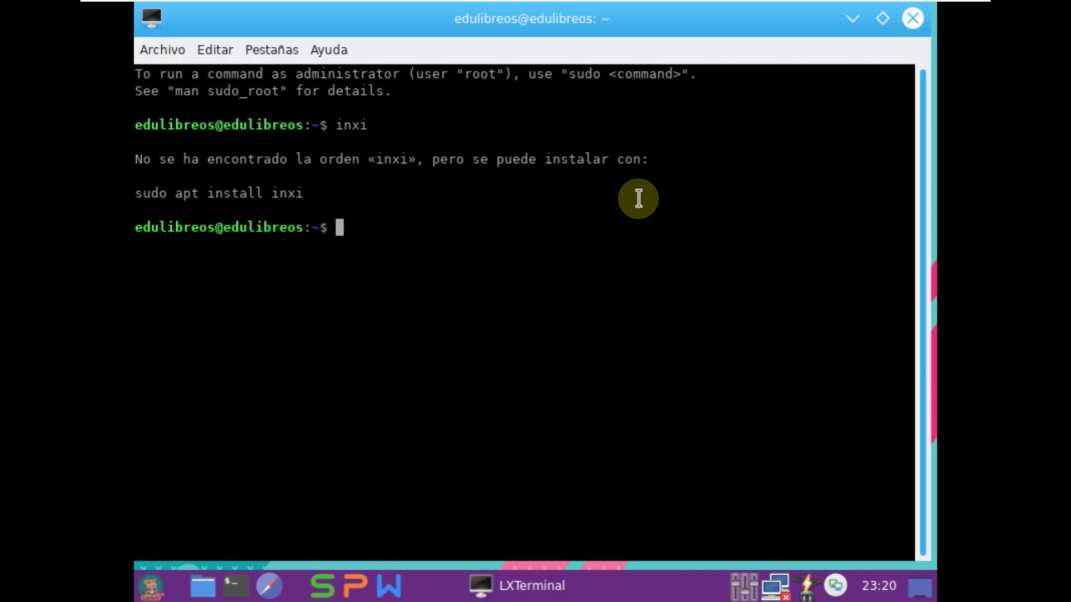
{"action": "type", "text": "sudo apt install inxi"}
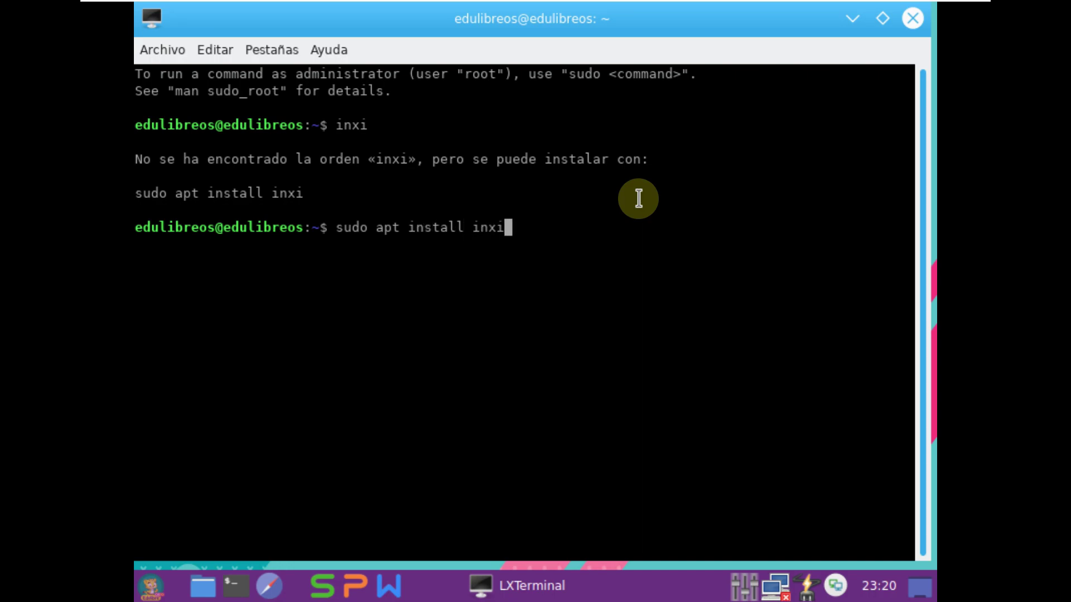
{"action": "key", "text": "Return"}
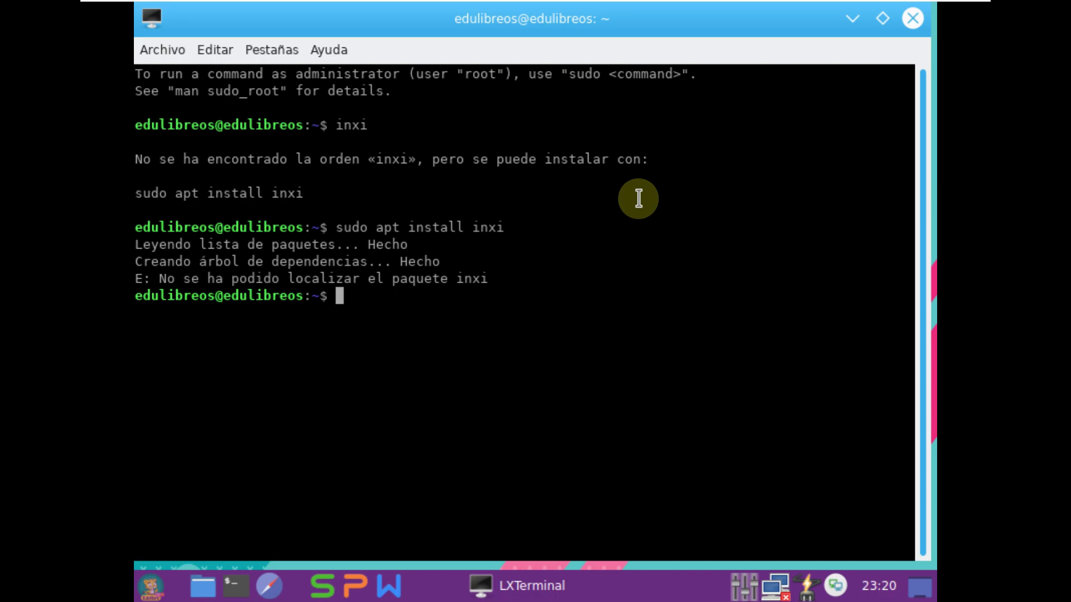
Step: Print the distribution's release identification with cat /etc/issue
{"action": "type", "text": "cat /etc"}
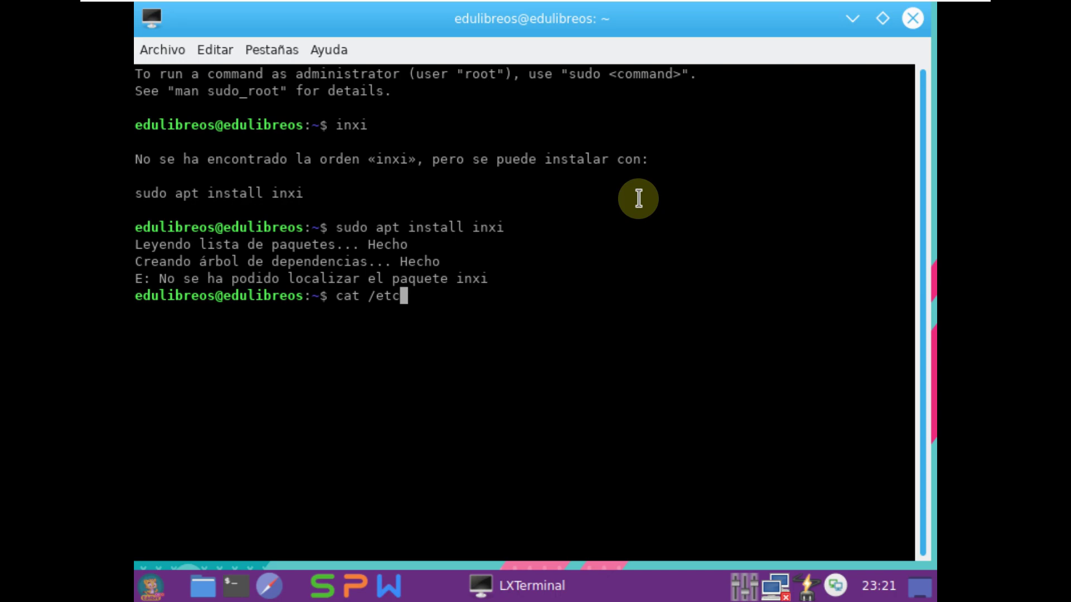
{"action": "type", "text": "/"}
{"action": "type", "text": "issue"}
{"action": "key", "text": "Return"}
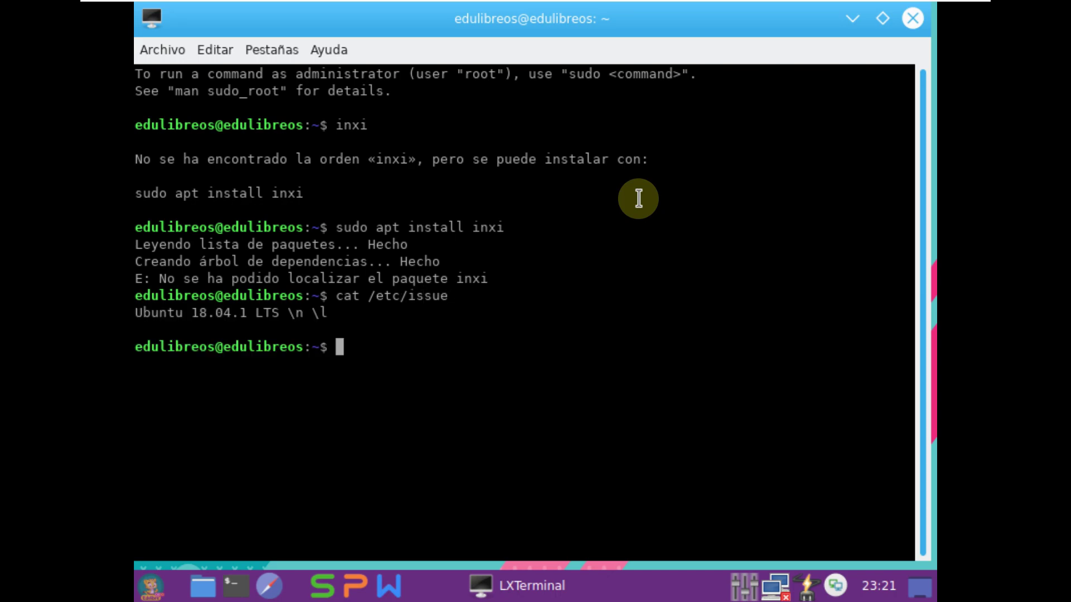
Step: Display the full kernel information with uname -a and the kernel release alone with uname -r
{"action": "type", "text": "uname -a"}
{"action": "key", "text": "Return"}
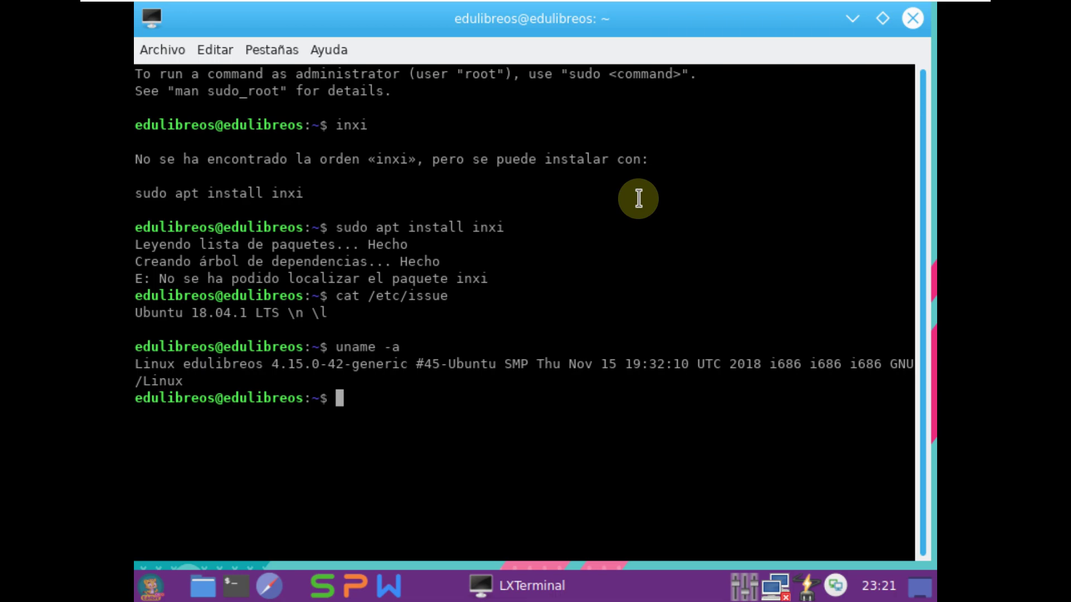
{"action": "type", "text": "uname -r"}
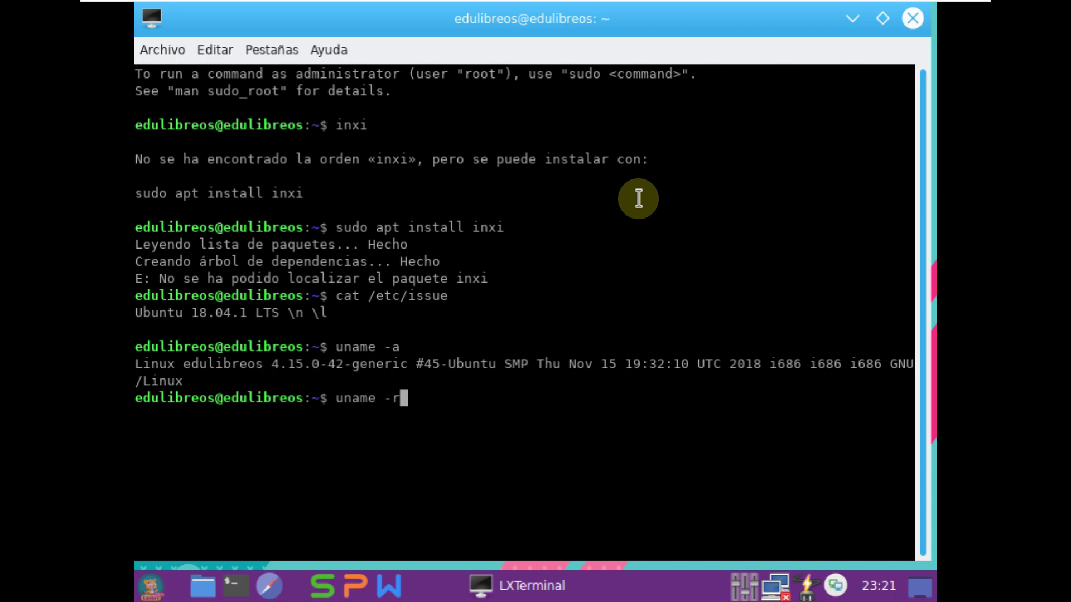
{"action": "key", "text": "Return"}
Step: Run neofetch, try to install it with sudo apt install neofetch, and exit the terminal
{"action": "type", "text": "neofetch"}
{"action": "key", "text": "Return"}
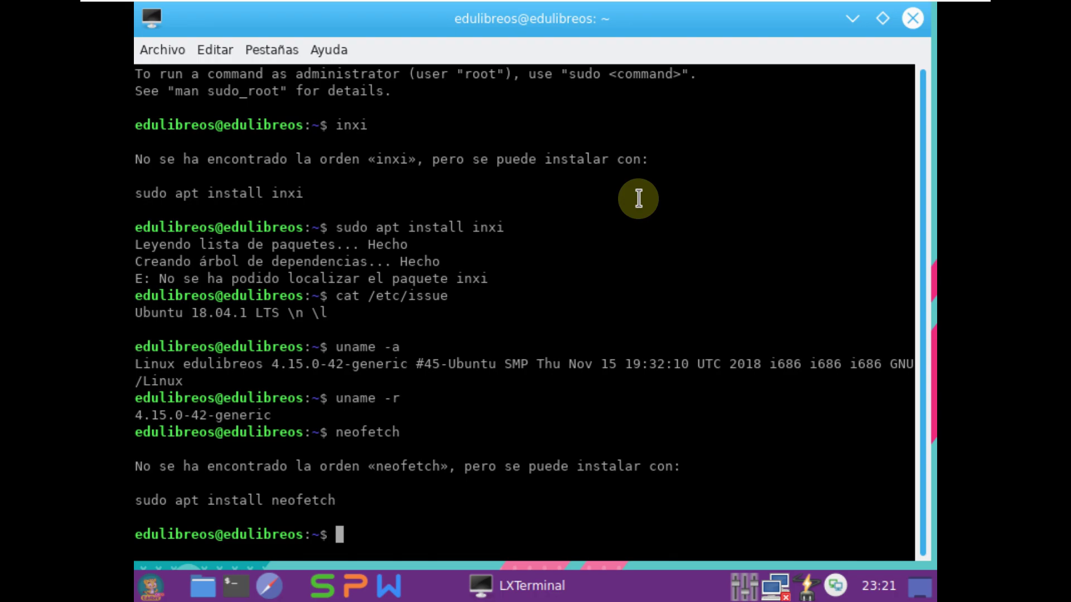
{"action": "type", "text": "sudo apt "}
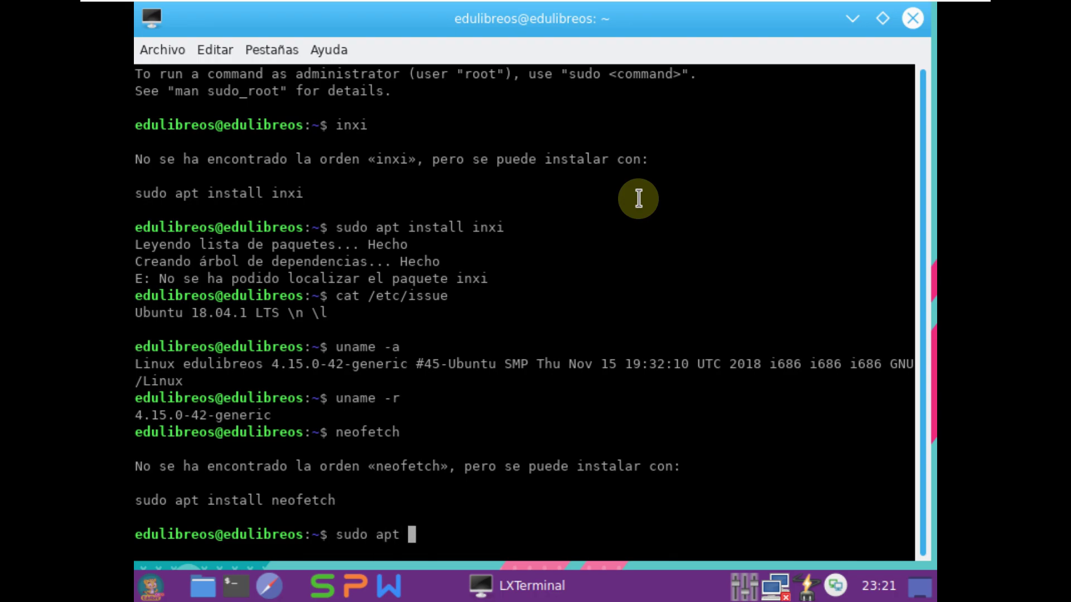
{"action": "type", "text": "install neofetch"}
{"action": "key", "text": "Return"}
{"action": "type", "text": "exit"}
{"action": "key", "text": "Return"}
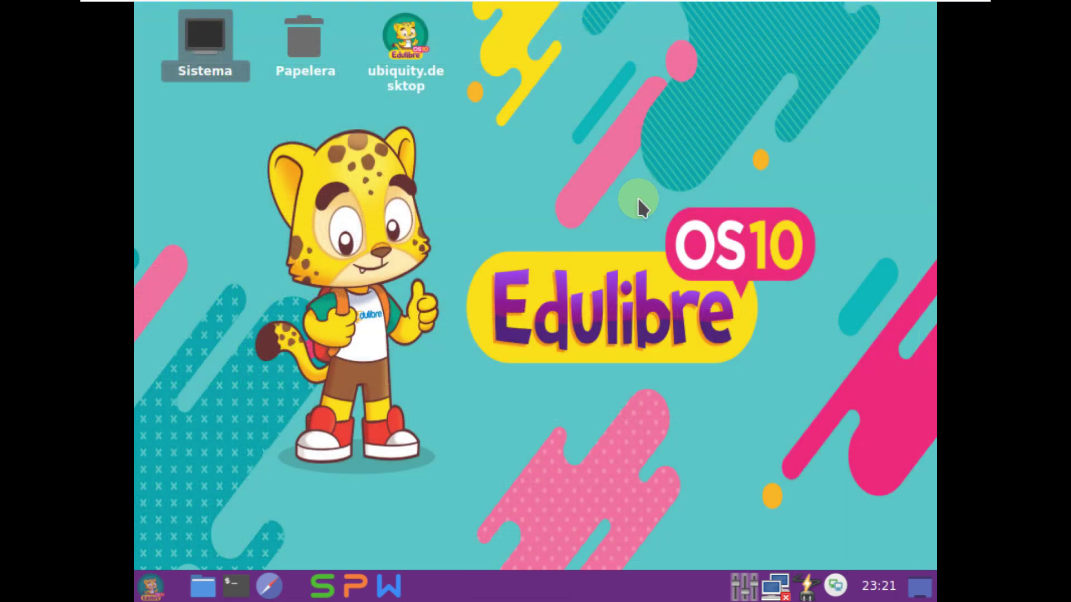
Step: Open a new LXTerminal window, run htop, try to install it with sudo apt install htop, and exit
{"action": "left_click", "coordinate": [236, 585]}
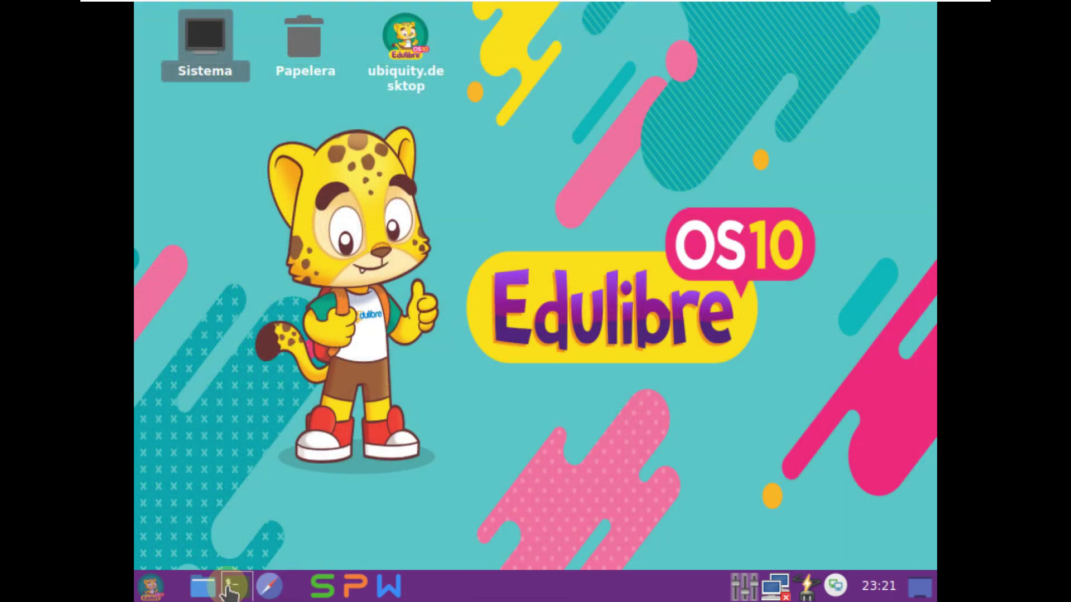
{"action": "type", "text": "ht"}
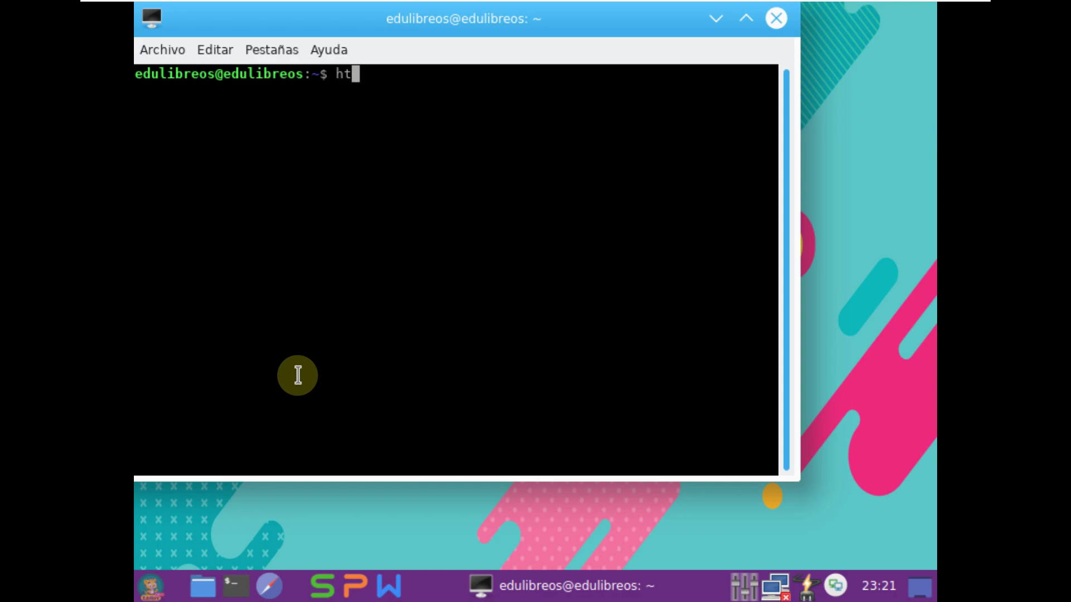
{"action": "type", "text": "op"}
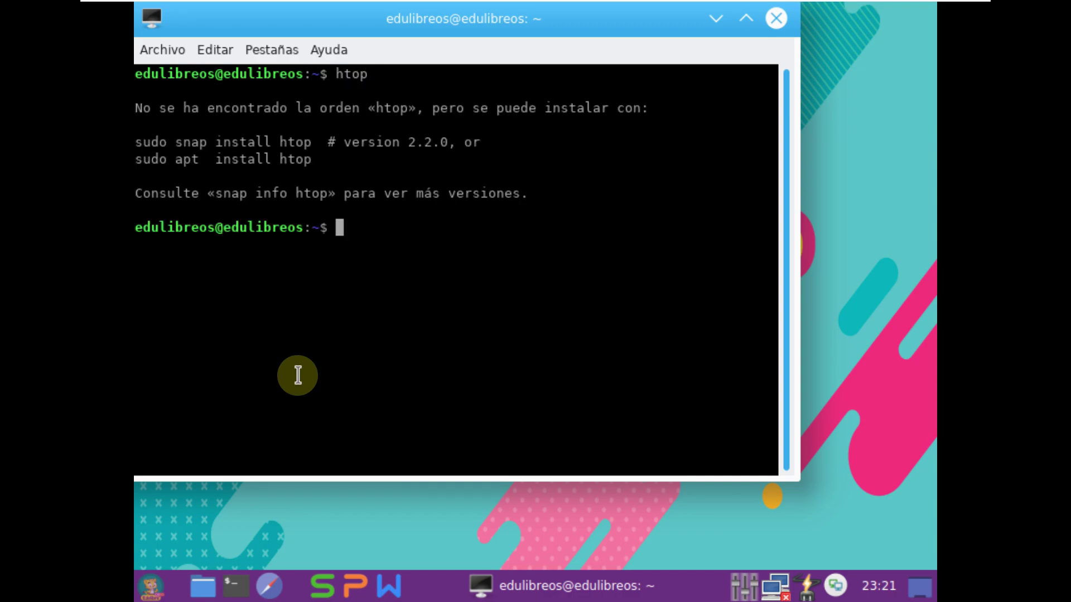
{"action": "type", "text": "sudo apt inst"}
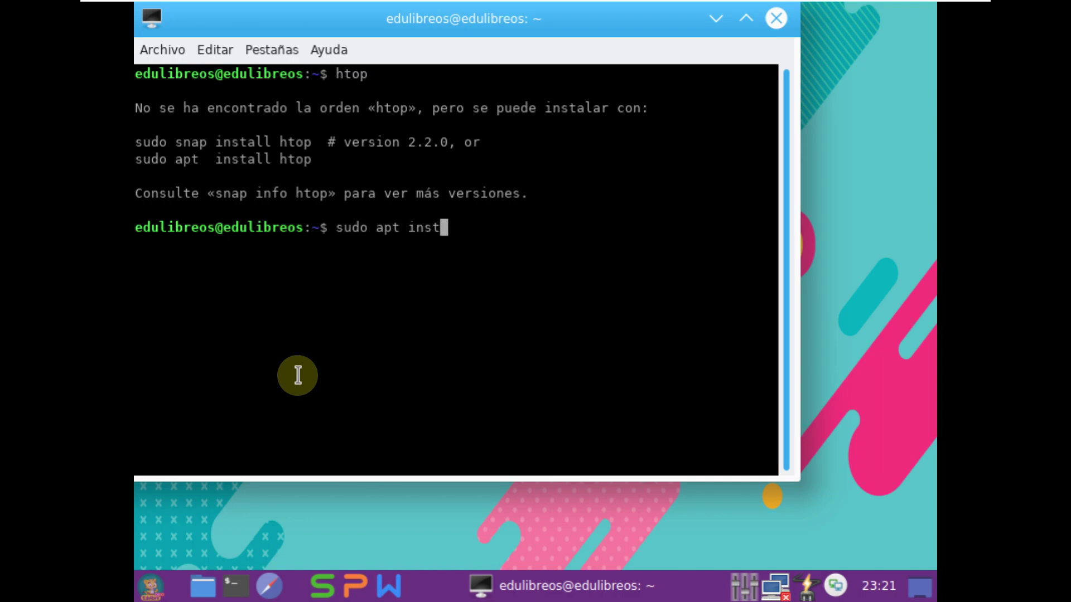
{"action": "type", "text": "all htop"}
{"action": "key", "text": "Return"}
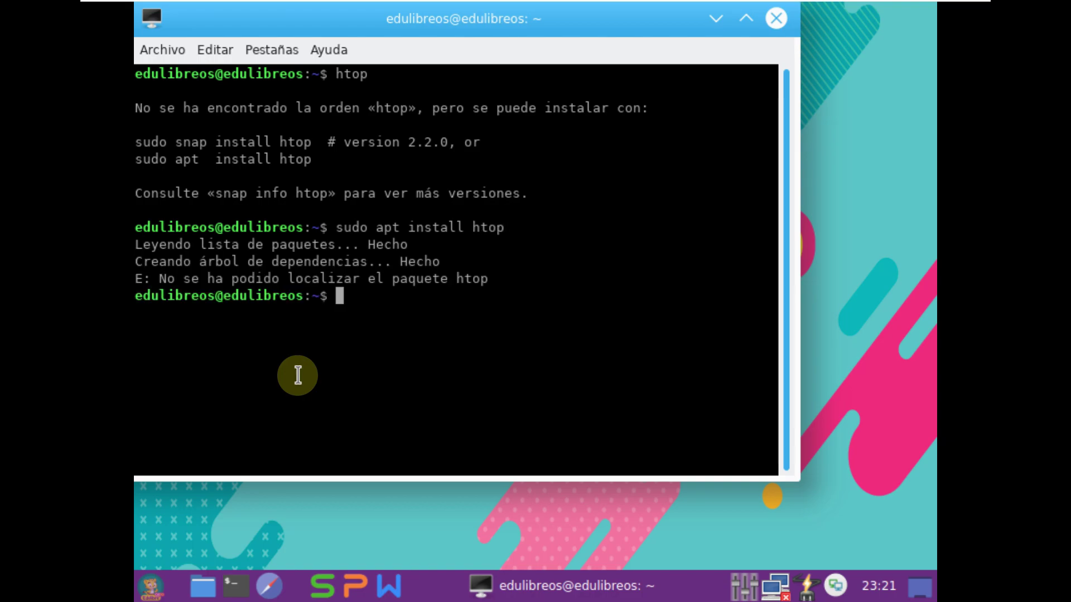
{"action": "type", "text": "exit"}
{"action": "key", "text": "Return"}
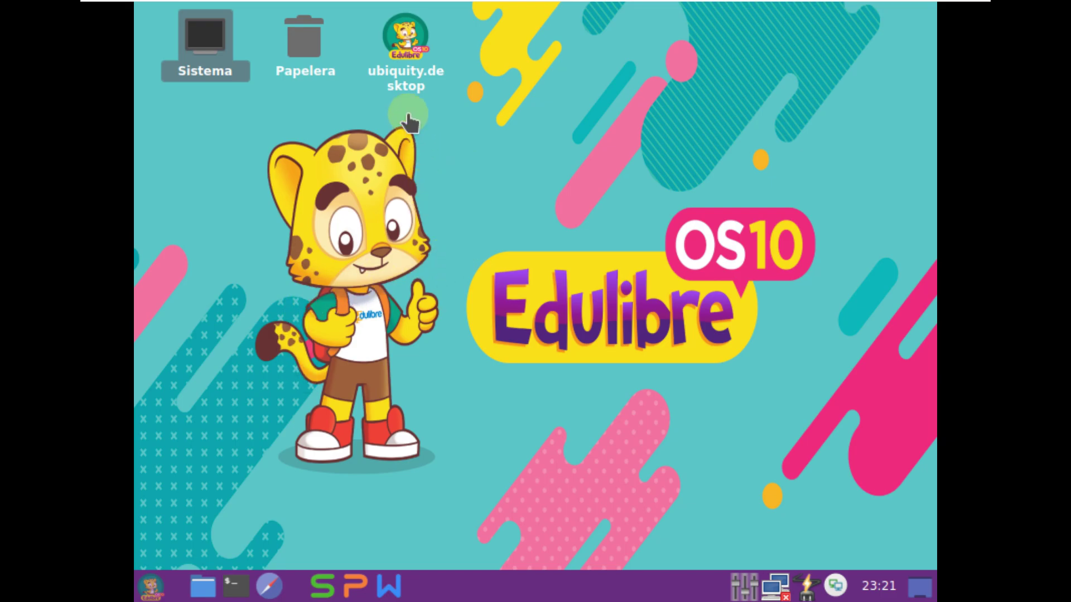
Step: Open the main menu and browse the Preprimaria, Primaria Basica, Primaria Avanzada, EduCAP and Apps sections
{"action": "left_click", "coordinate": [152, 586]}
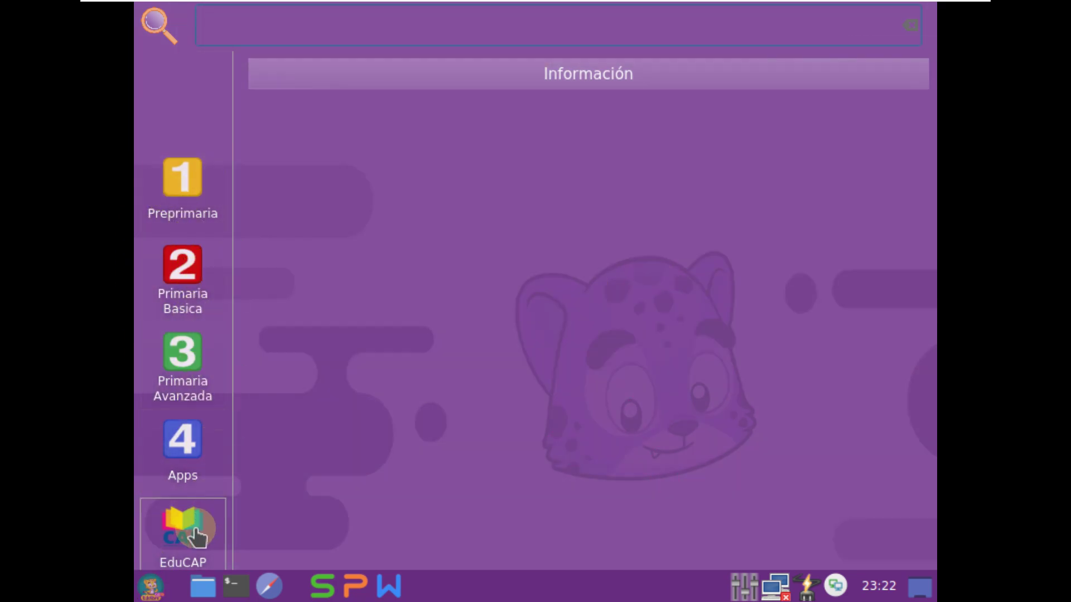
{"action": "left_click", "coordinate": [206, 194]}
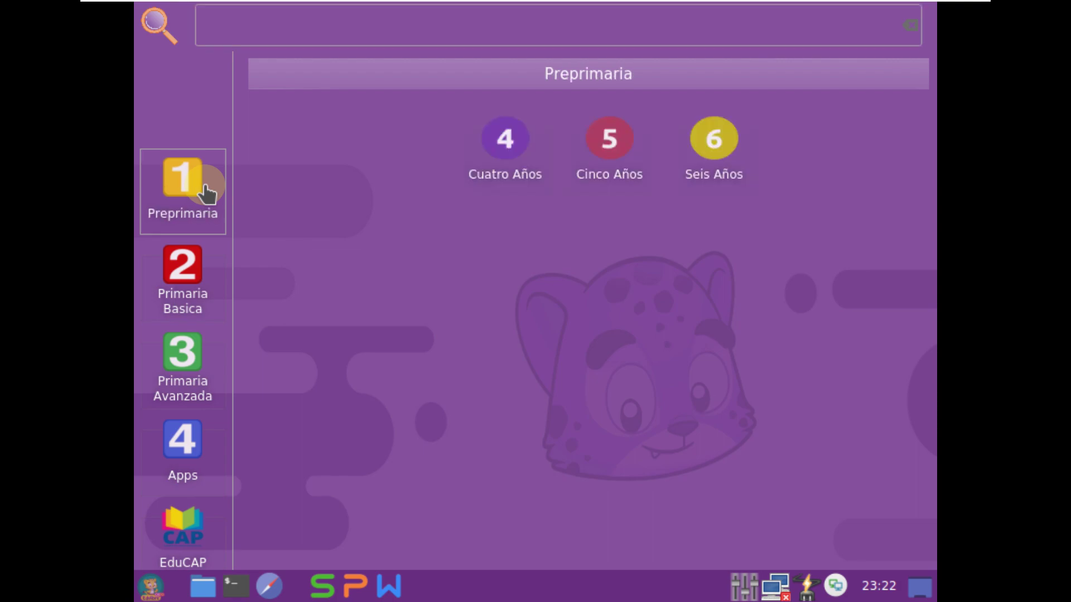
{"action": "left_click", "coordinate": [192, 256]}
{"action": "left_click", "coordinate": [200, 351]}
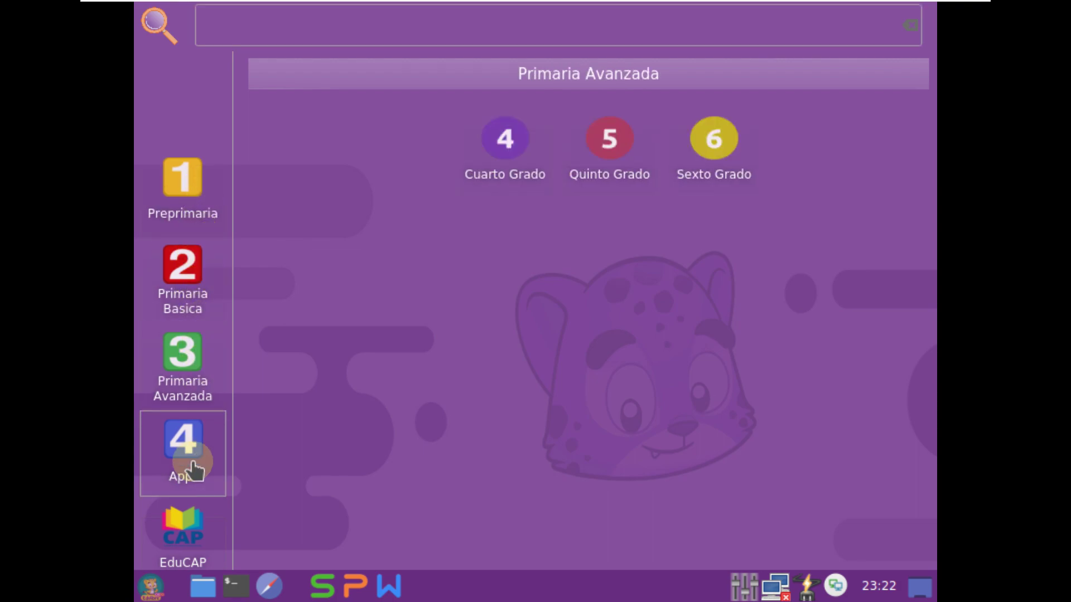
{"action": "left_click", "coordinate": [194, 471]}
{"action": "left_click", "coordinate": [192, 511]}
{"action": "left_click", "coordinate": [186, 450]}
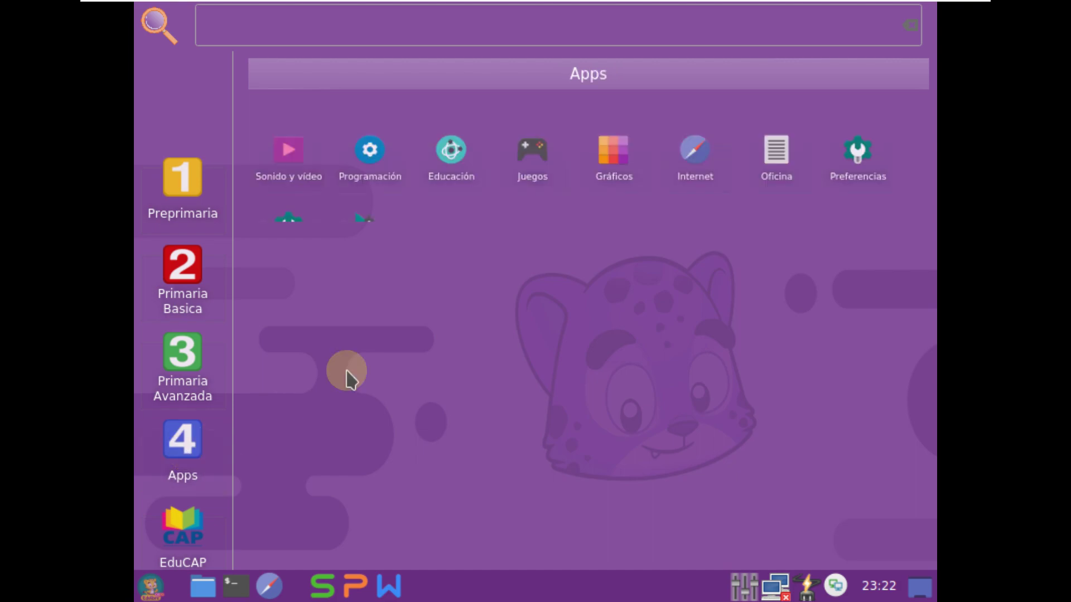
Step: Look over the application categories under Apps and examine the programs in Preferencias
{"action": "scroll", "coordinate": [304, 174], "scroll_direction": "down", "scroll_amount": 1}
{"action": "scroll", "coordinate": [306, 182], "scroll_direction": "up", "scroll_amount": 1}
{"action": "scroll", "coordinate": [306, 181], "scroll_direction": "down", "scroll_amount": 1}
{"action": "scroll", "coordinate": [357, 178], "scroll_direction": "up", "scroll_amount": 1}
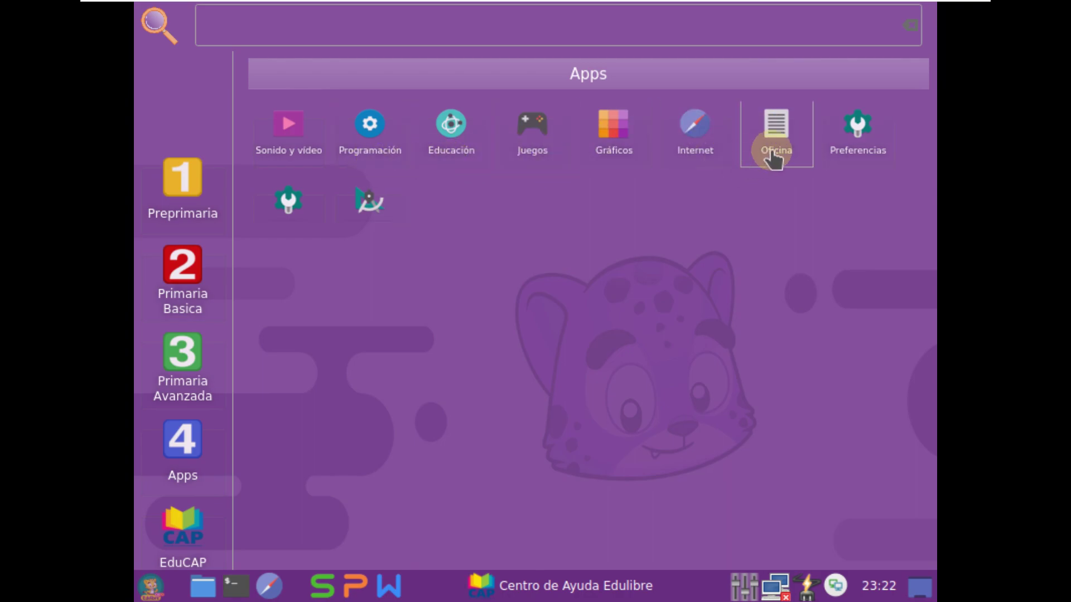
{"action": "left_click", "coordinate": [845, 156]}
{"action": "left_click", "coordinate": [444, 317]}
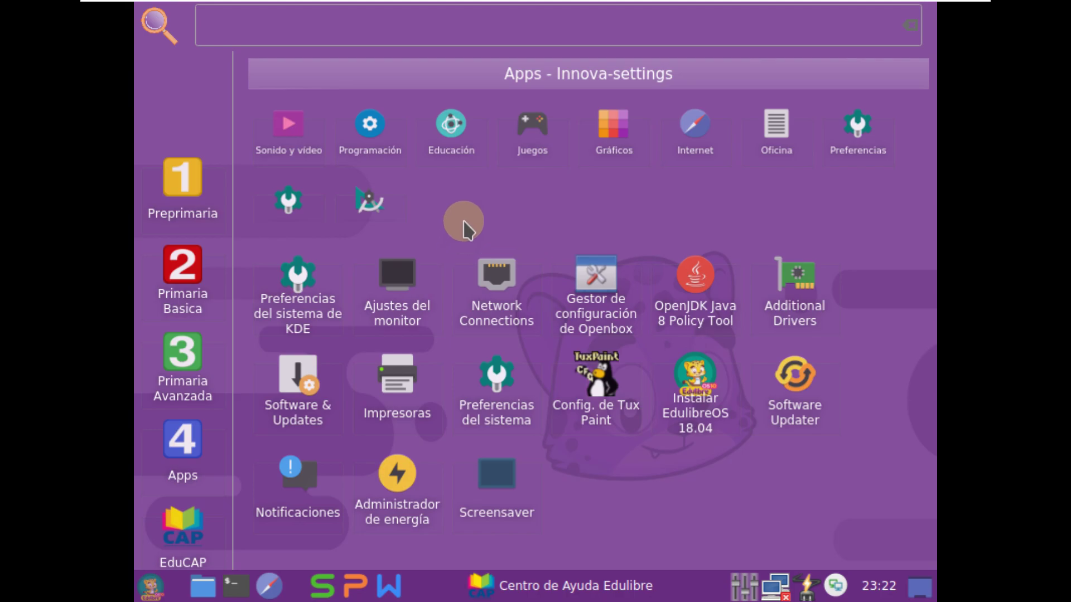
{"action": "scroll", "coordinate": [301, 205], "scroll_direction": "down", "scroll_amount": 1}
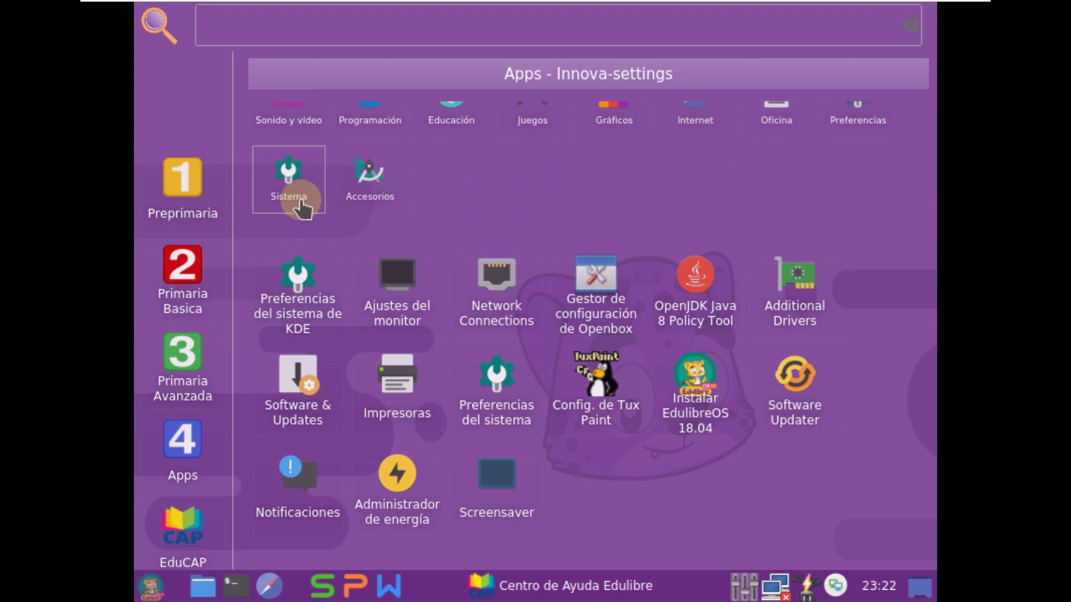
{"action": "scroll", "coordinate": [304, 203], "scroll_direction": "up", "scroll_amount": 2}
Step: Browse the programs in the Programación, Sonido y vídeo and Educación categories
{"action": "left_click", "coordinate": [372, 183]}
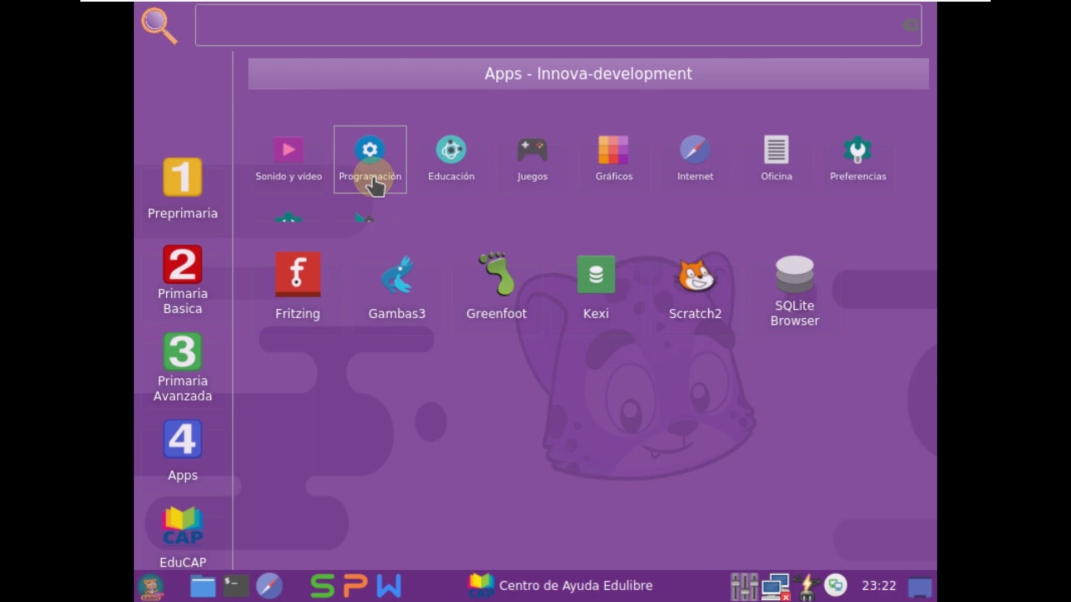
{"action": "left_click", "coordinate": [268, 172]}
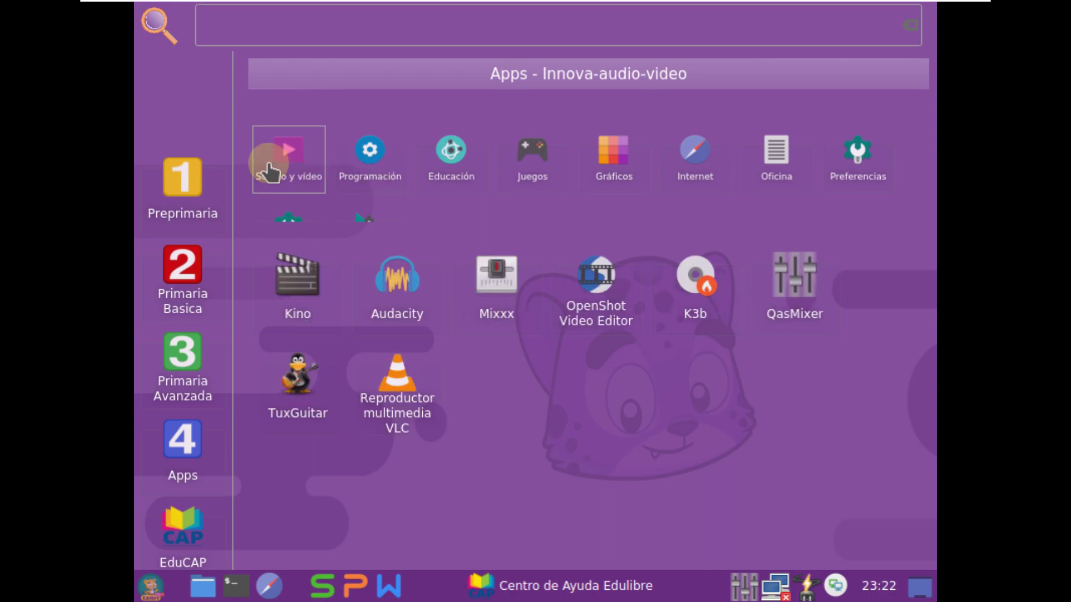
{"action": "left_click", "coordinate": [343, 172]}
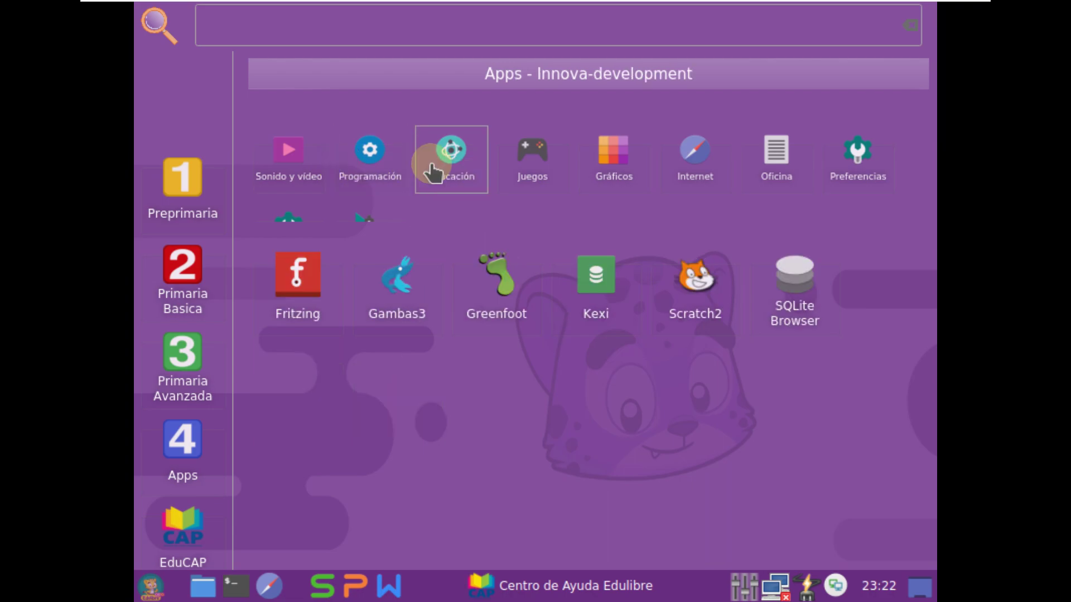
{"action": "left_click", "coordinate": [522, 163]}
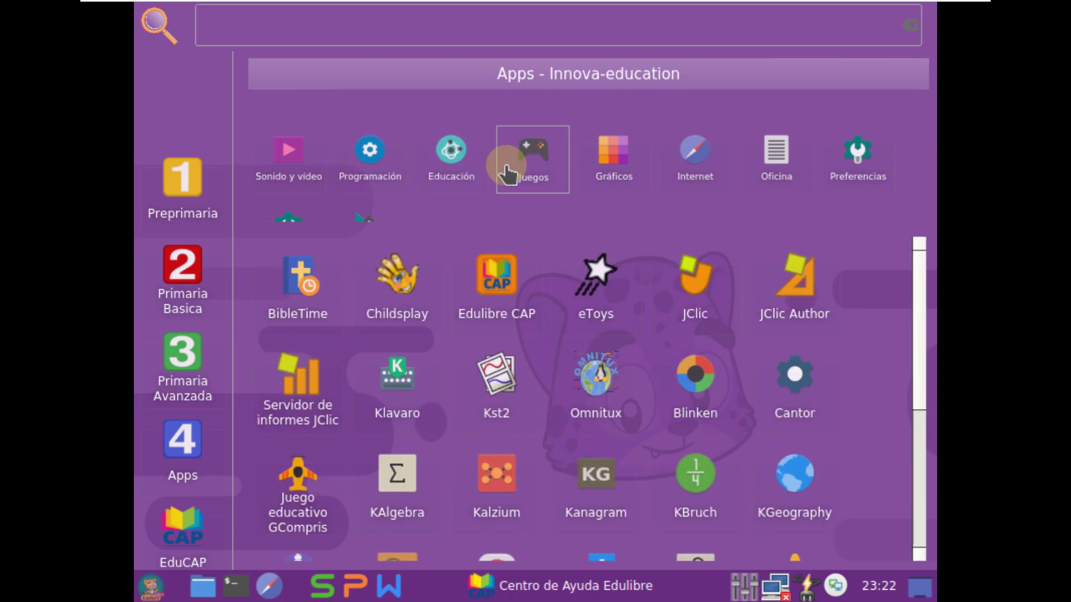
{"action": "left_click", "coordinate": [449, 164]}
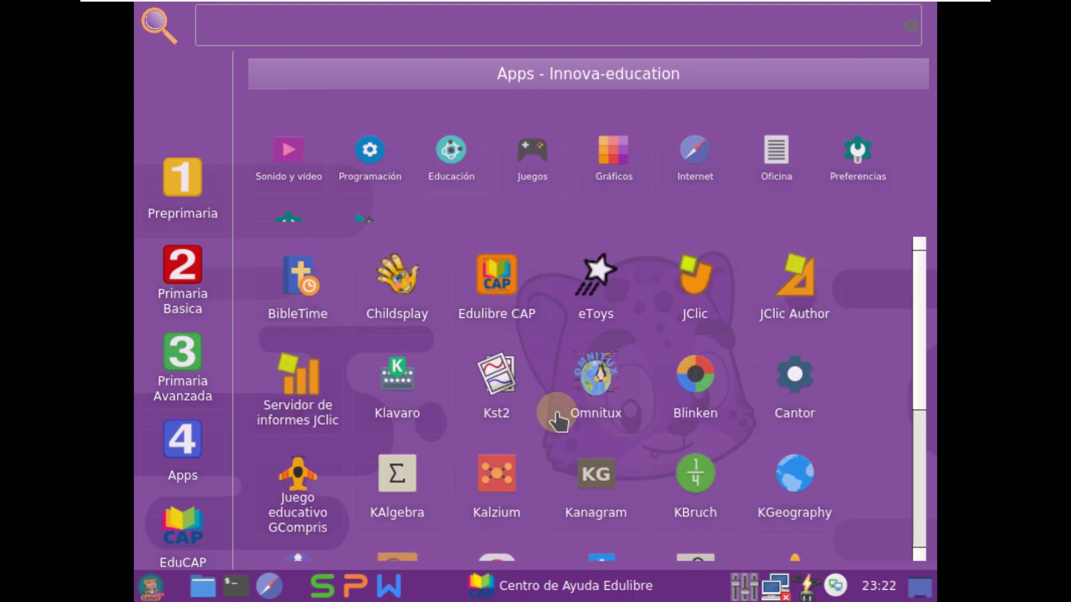
{"action": "scroll", "coordinate": [558, 413], "scroll_direction": "down", "scroll_amount": 5}
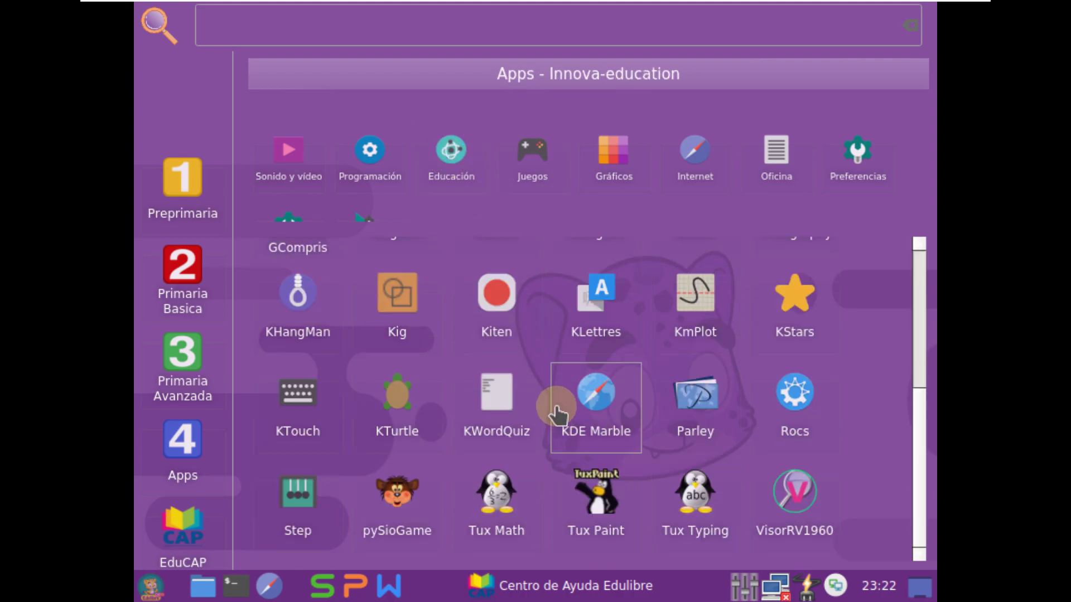
Step: Browse the programs in the Juegos, Gráficos and Internet categories
{"action": "left_click", "coordinate": [552, 152]}
{"action": "left_click", "coordinate": [502, 401]}
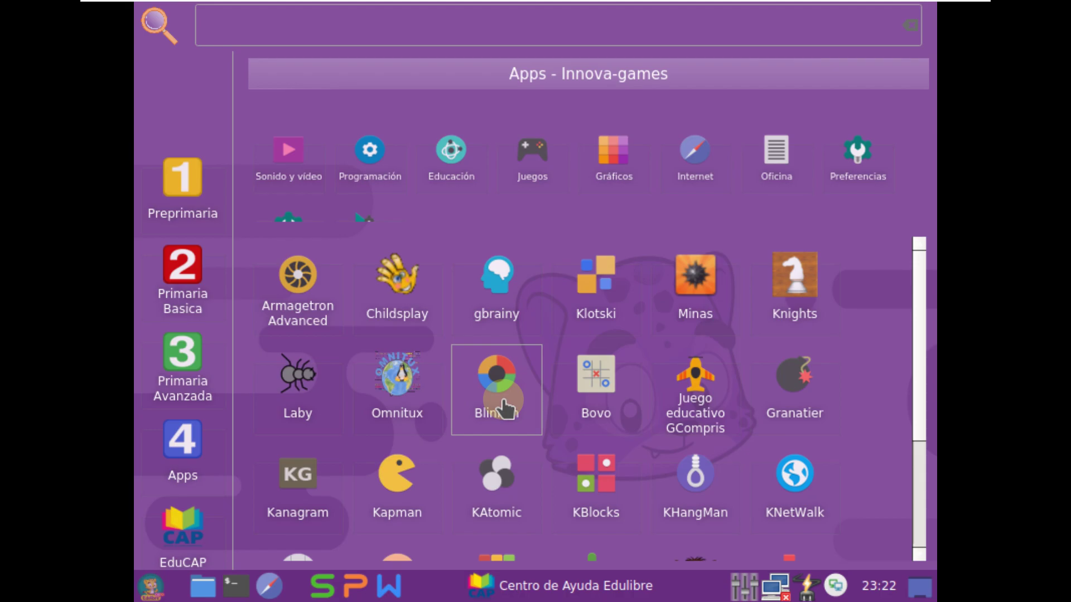
{"action": "scroll", "coordinate": [505, 410], "scroll_direction": "down", "scroll_amount": 3}
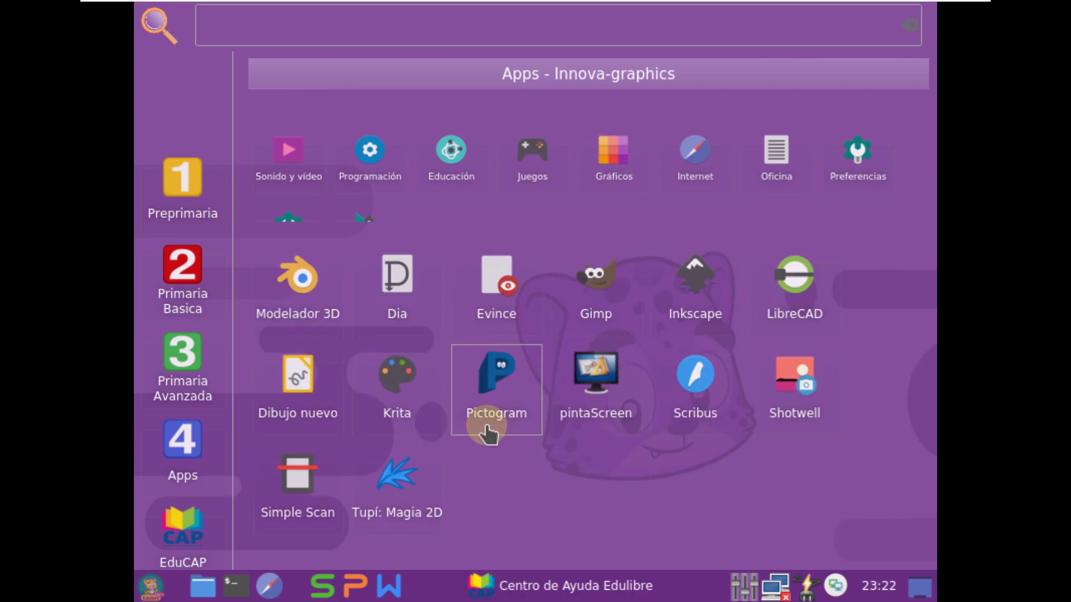
{"action": "left_click", "coordinate": [681, 177]}
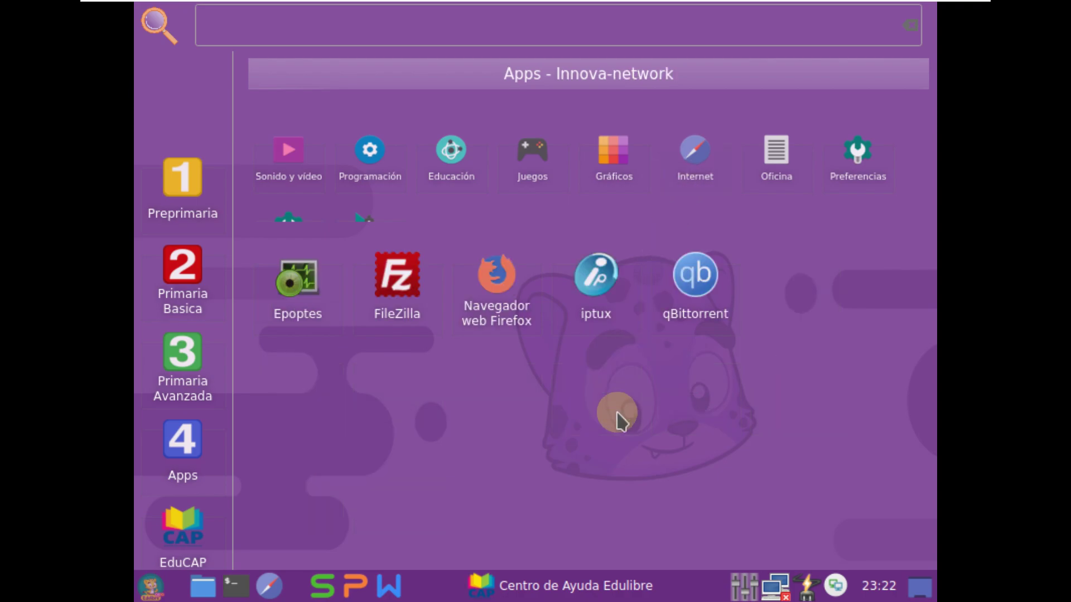
Step: Browse the Oficina, Preferencias, Accesorios and Sistema categories of the Apps section
{"action": "left_click", "coordinate": [796, 167]}
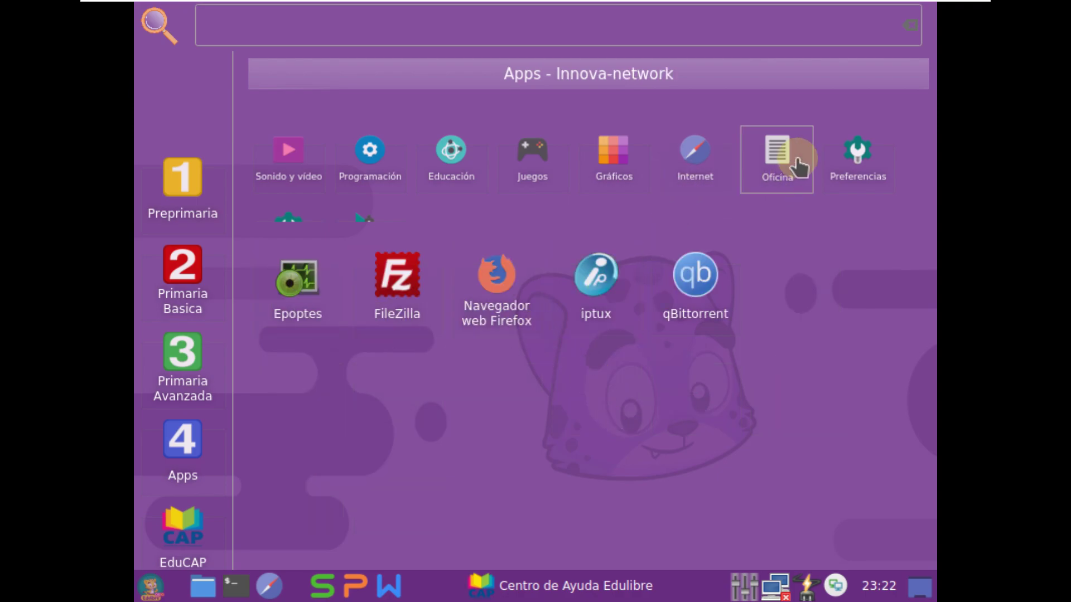
{"action": "left_click", "coordinate": [856, 155]}
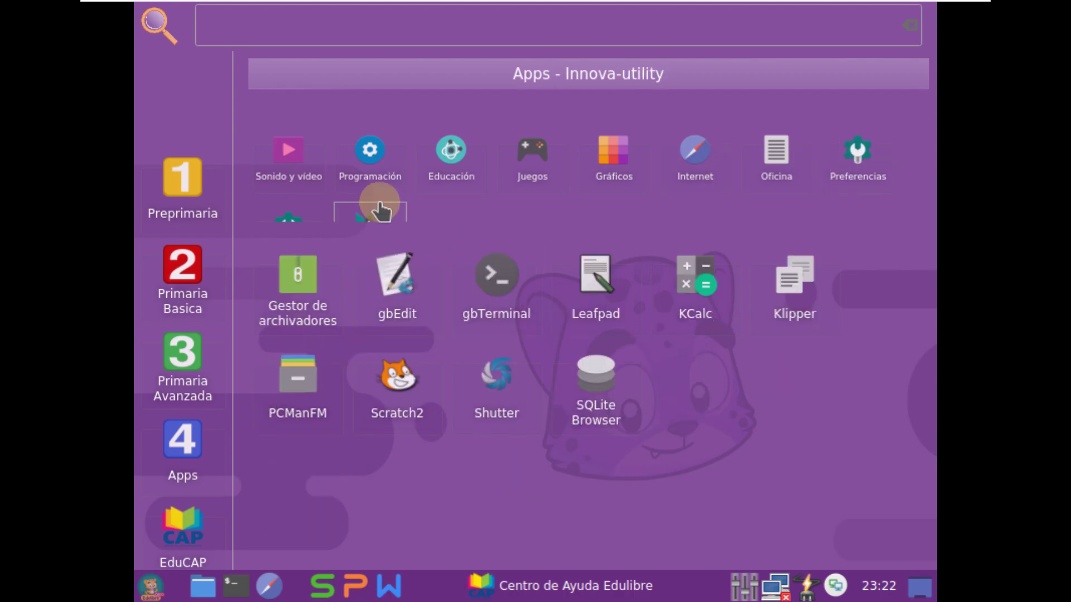
{"action": "left_click", "coordinate": [296, 223]}
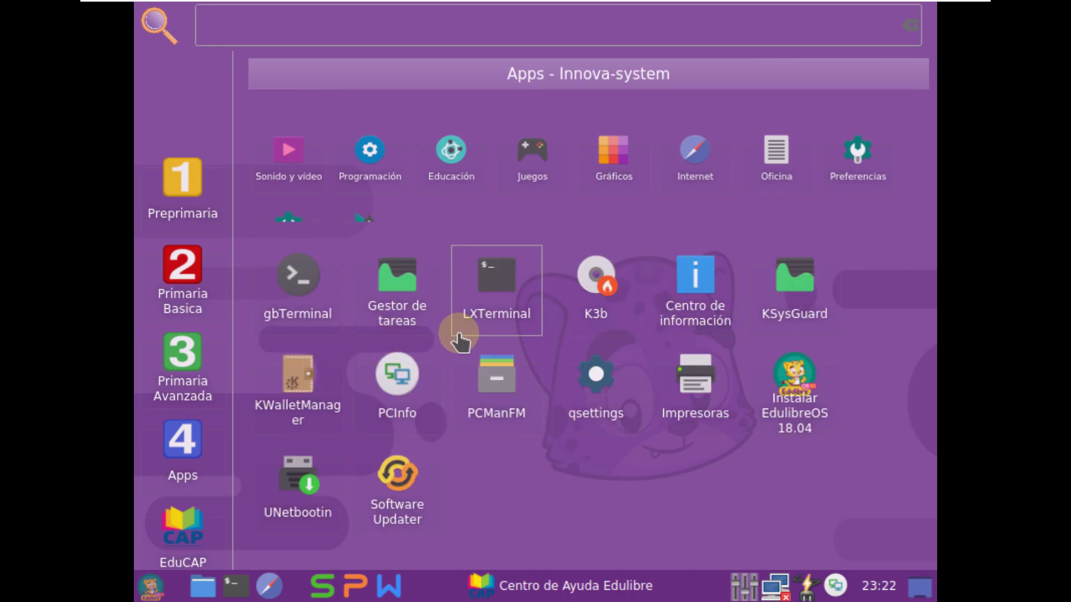
Step: Open the Gestor de tareas, maximize it, and view and dismiss its About information
{"action": "left_click", "coordinate": [392, 294]}
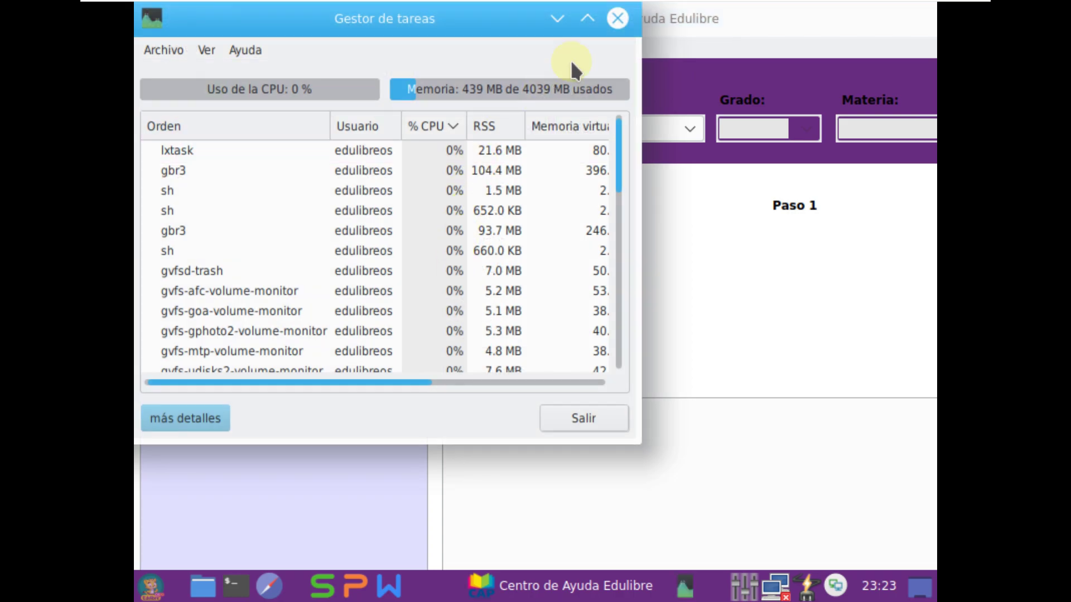
{"action": "left_click", "coordinate": [588, 18]}
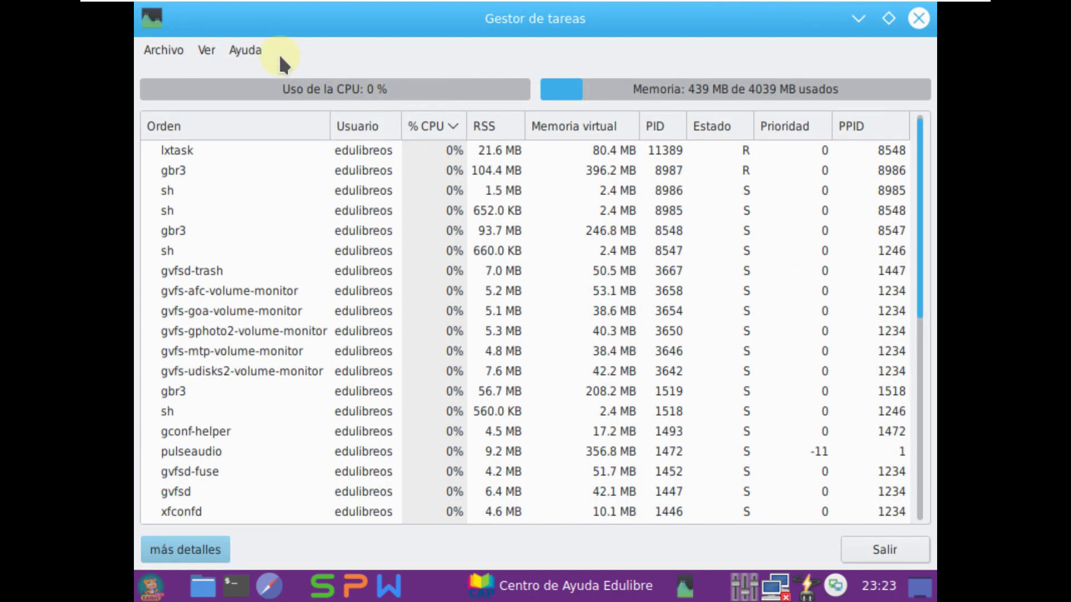
{"action": "left_click", "coordinate": [258, 48]}
{"action": "left_click", "coordinate": [289, 78]}
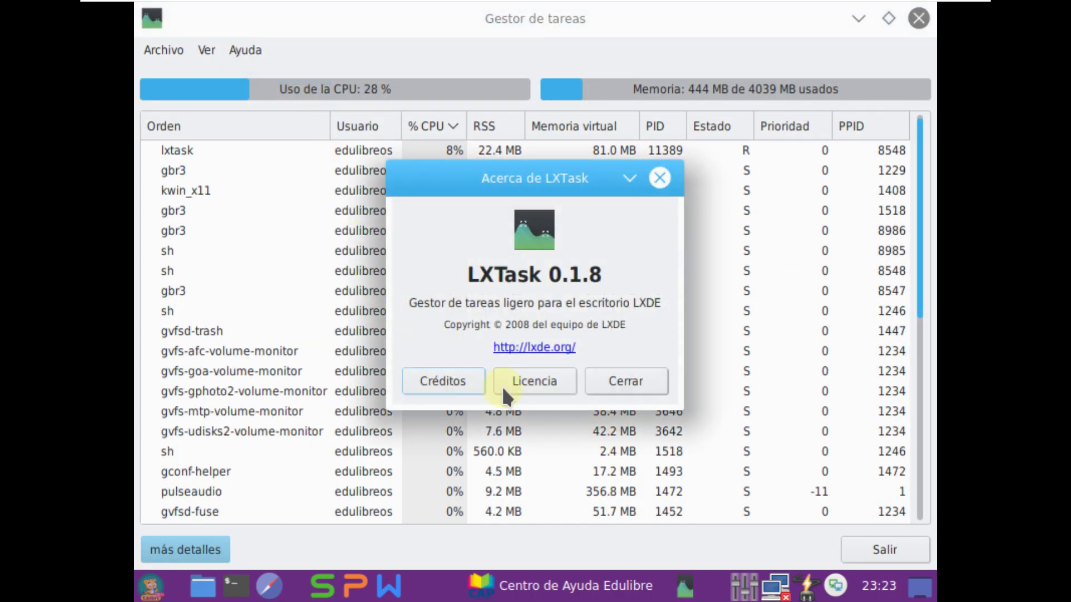
{"action": "left_click", "coordinate": [611, 369]}
Step: Look through the running processes, and close both the Gestor de tareas and the Centro de Ayuda Edulibre
{"action": "scroll", "coordinate": [612, 367], "scroll_direction": "down", "scroll_amount": 5}
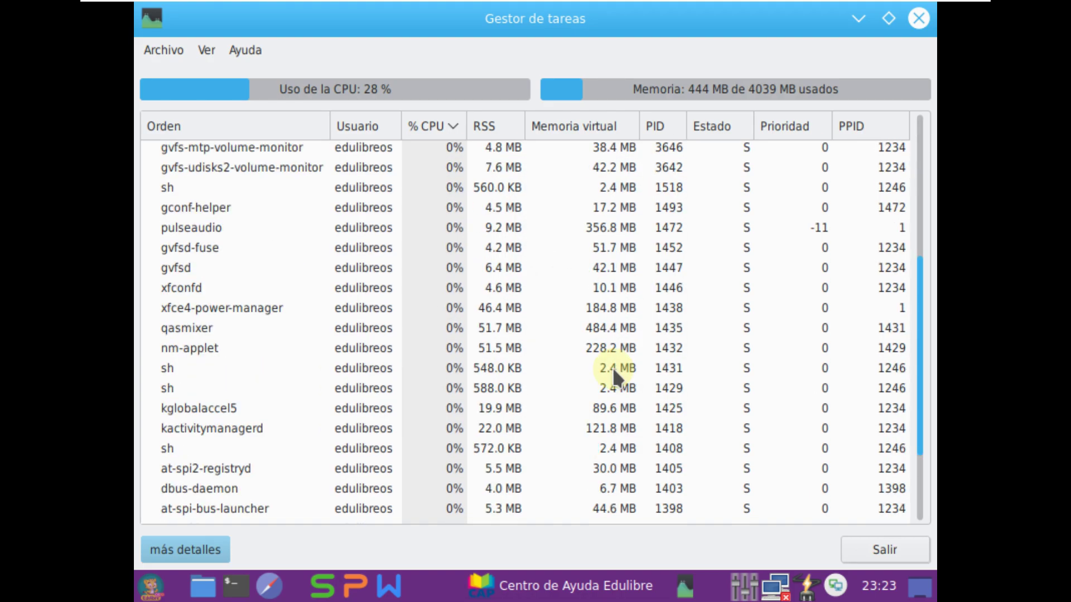
{"action": "scroll", "coordinate": [439, 435], "scroll_direction": "up", "scroll_amount": 5}
{"action": "left_click", "coordinate": [918, 19]}
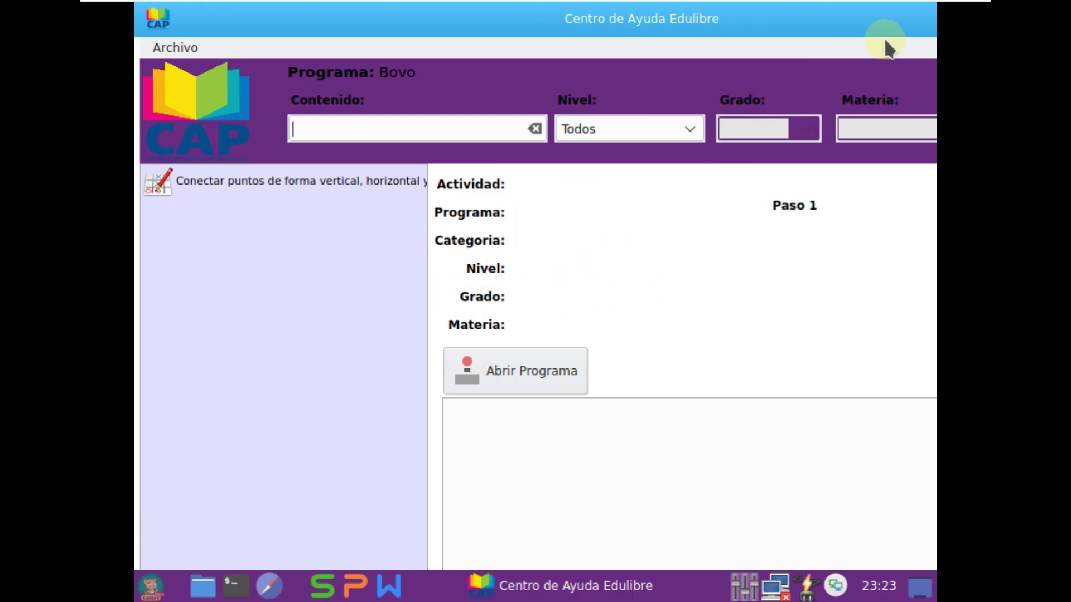
{"action": "right_click", "coordinate": [539, 587]}
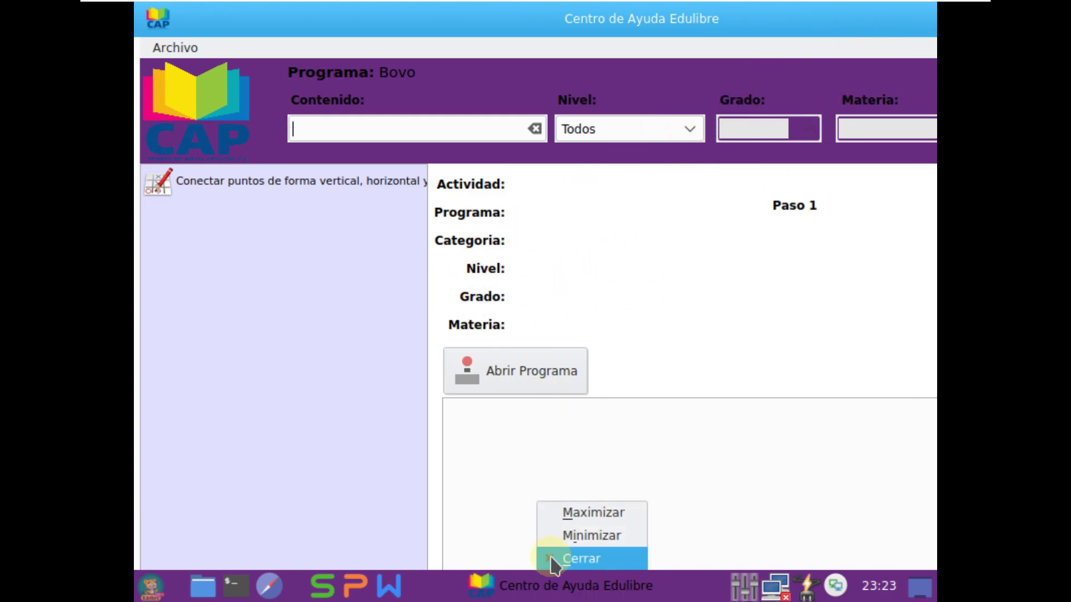
{"action": "left_click", "coordinate": [552, 557]}
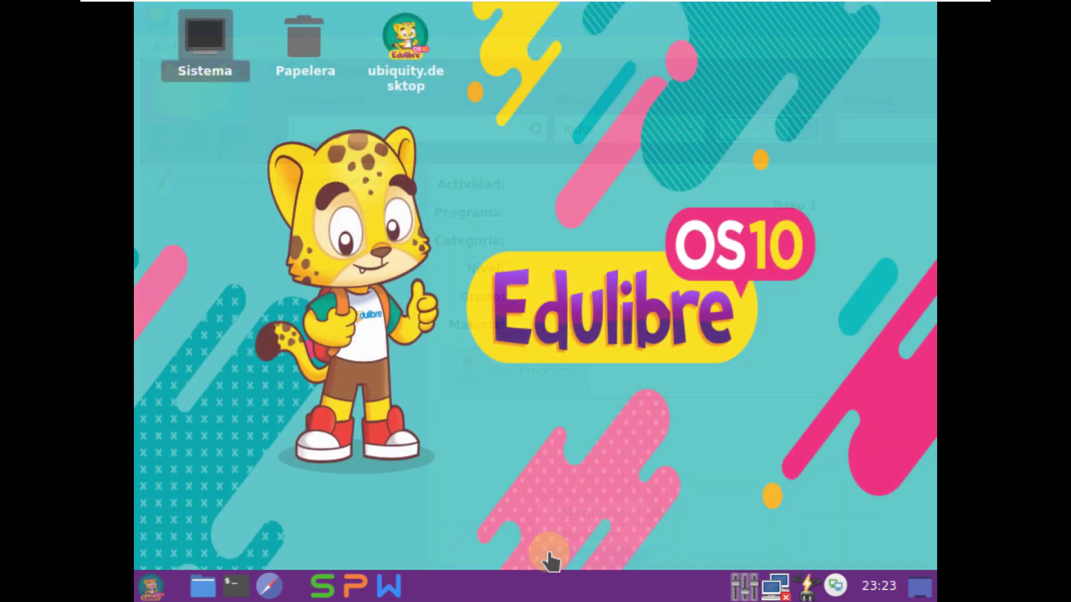
Step: Open the Monitor del sistema from the Apps section of the Edulibre menu
{"action": "left_click", "coordinate": [151, 586]}
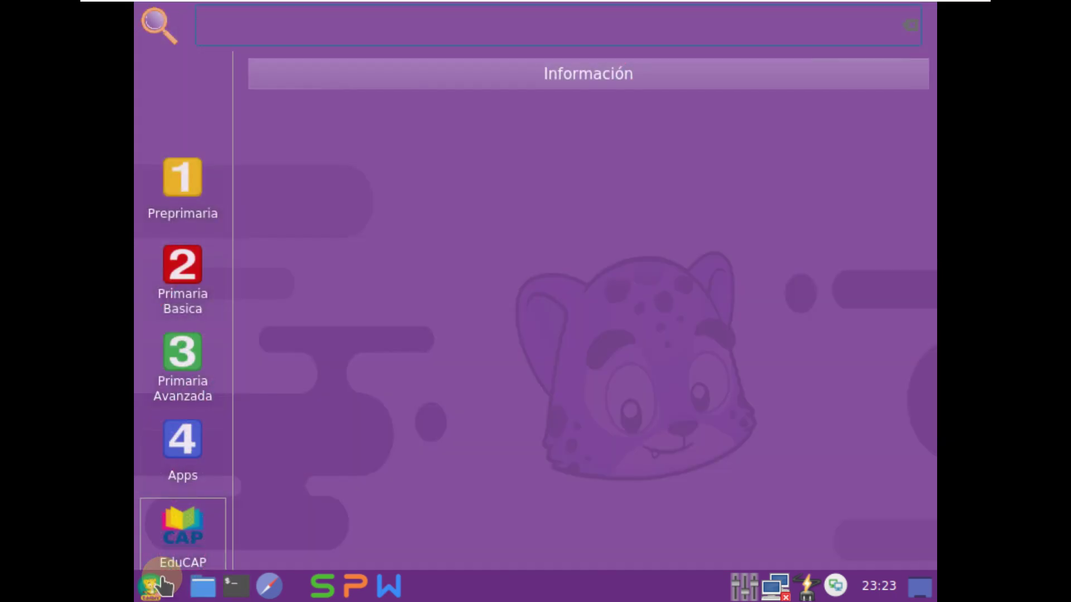
{"action": "left_click", "coordinate": [183, 187]}
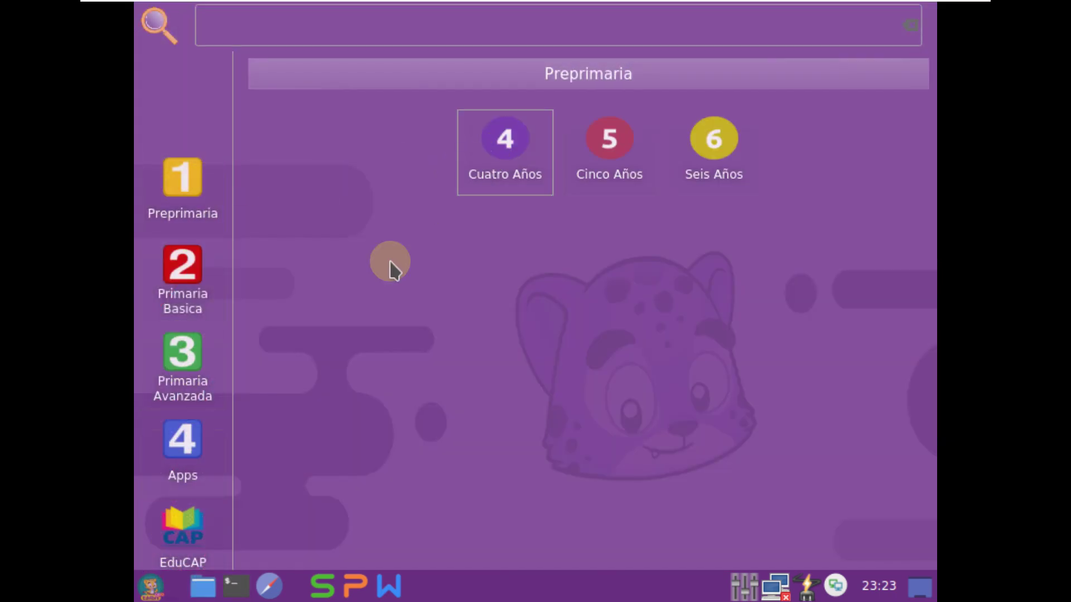
{"action": "left_click", "coordinate": [202, 472]}
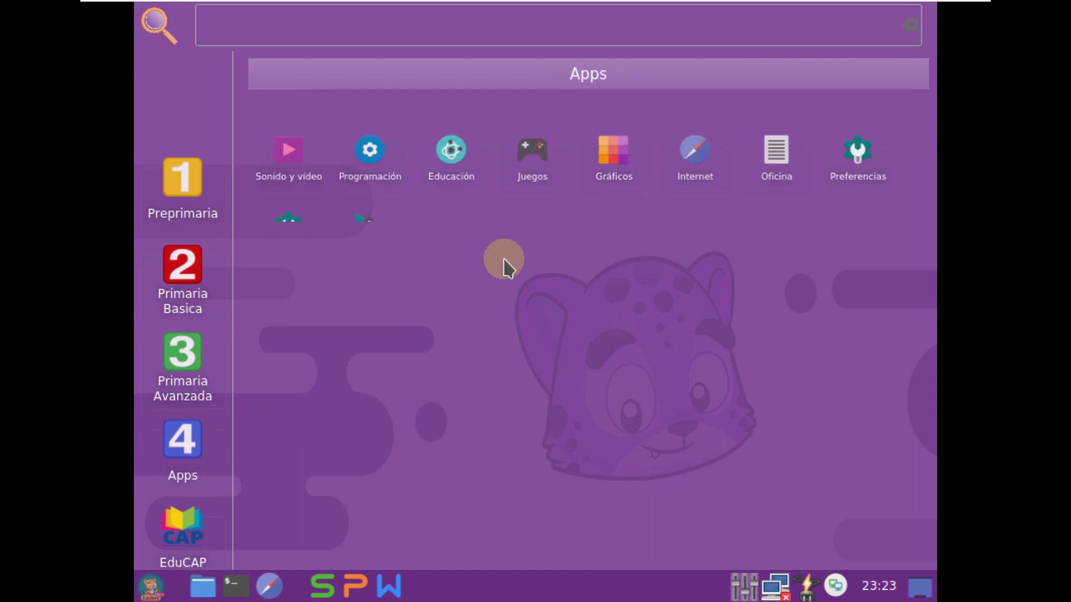
{"action": "left_click", "coordinate": [299, 225]}
{"action": "left_click", "coordinate": [826, 304]}
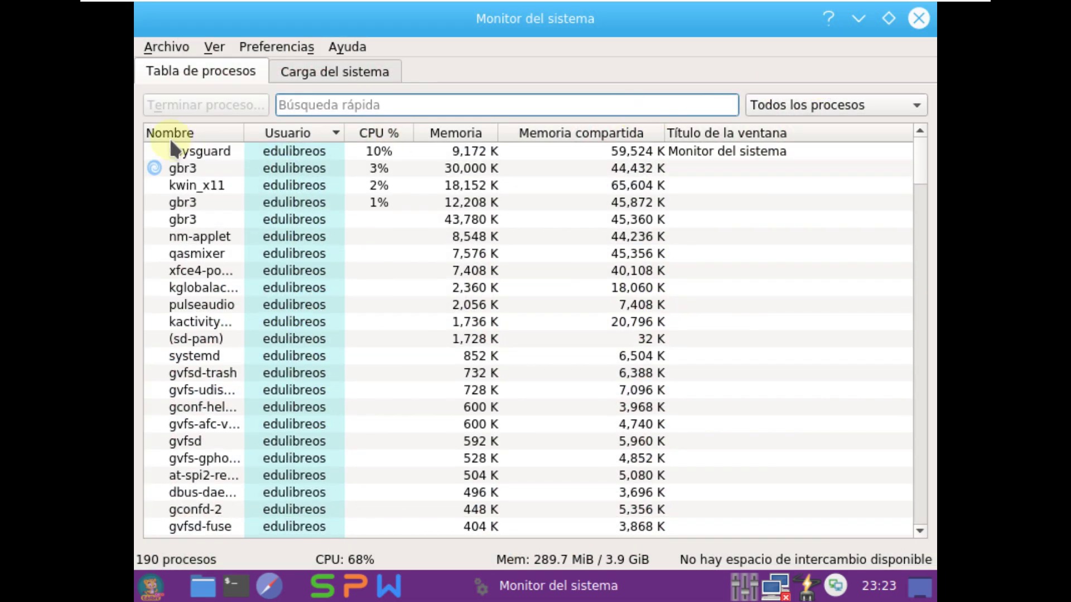
Step: View and dismiss the Acerca de KDE and Acerca de Monitor del sistema information
{"action": "left_click", "coordinate": [334, 49]}
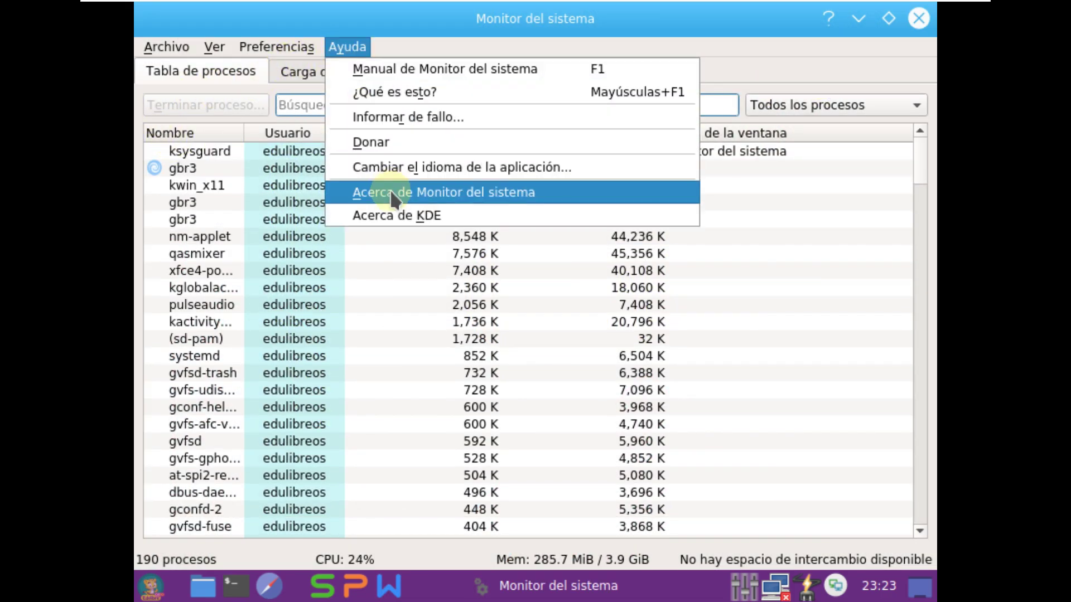
{"action": "left_click", "coordinate": [397, 215]}
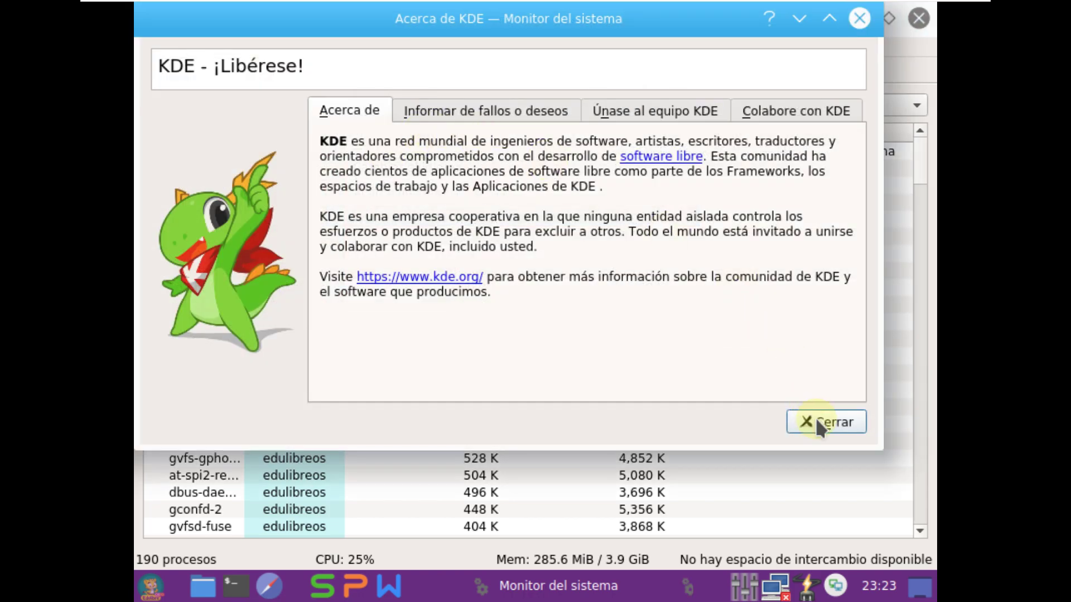
{"action": "left_click", "coordinate": [818, 423]}
{"action": "left_click", "coordinate": [357, 48]}
{"action": "left_click", "coordinate": [390, 196]}
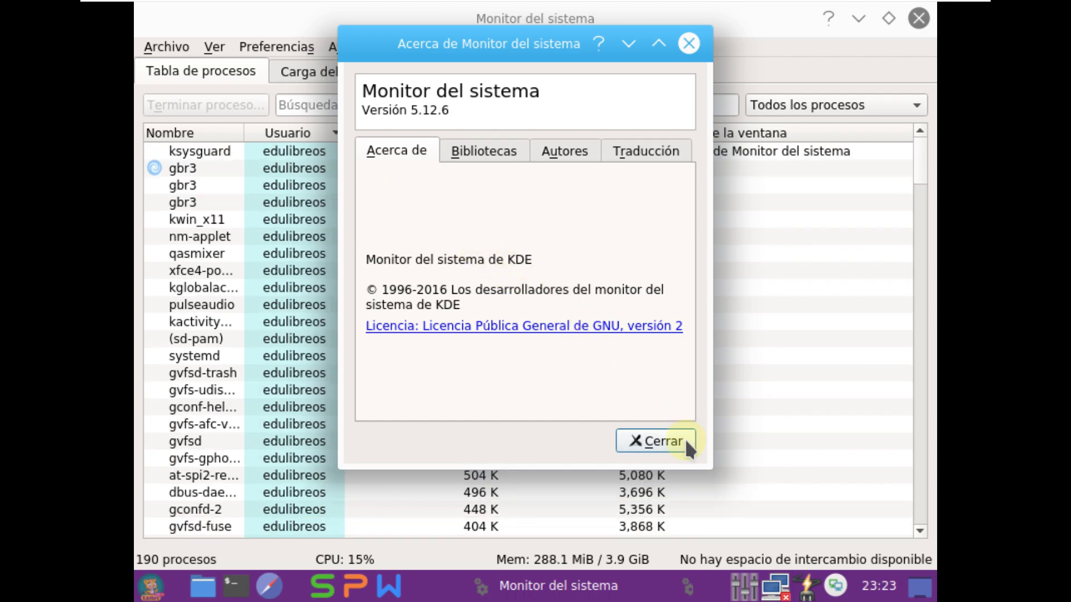
{"action": "left_click", "coordinate": [684, 439]}
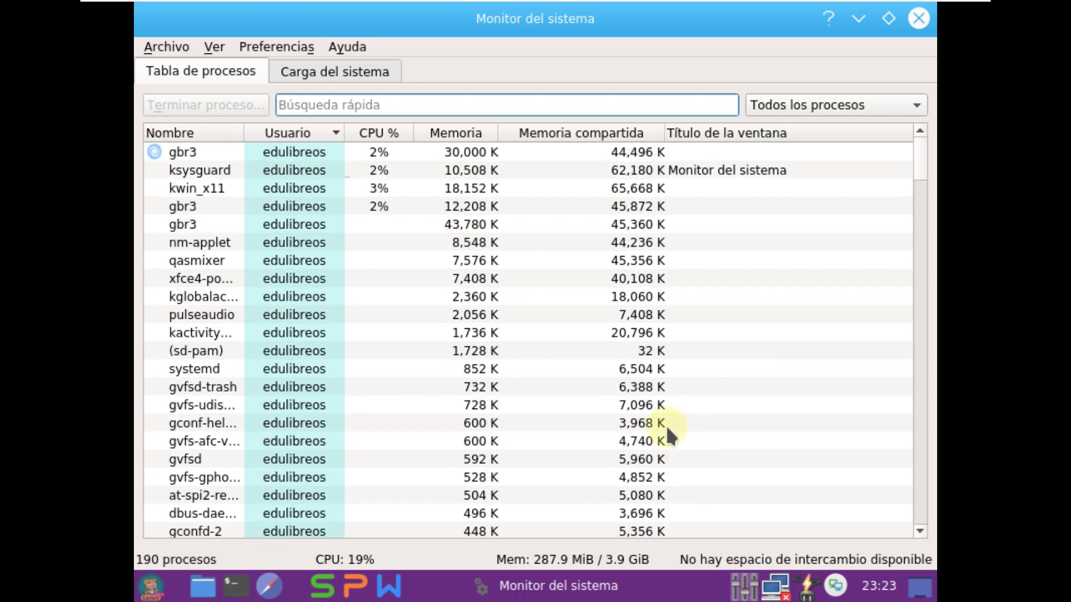
Step: Look through the whole process table of the Monitor del sistema and return to its beginning
{"action": "scroll", "coordinate": [412, 310], "scroll_direction": "down", "scroll_amount": 20}
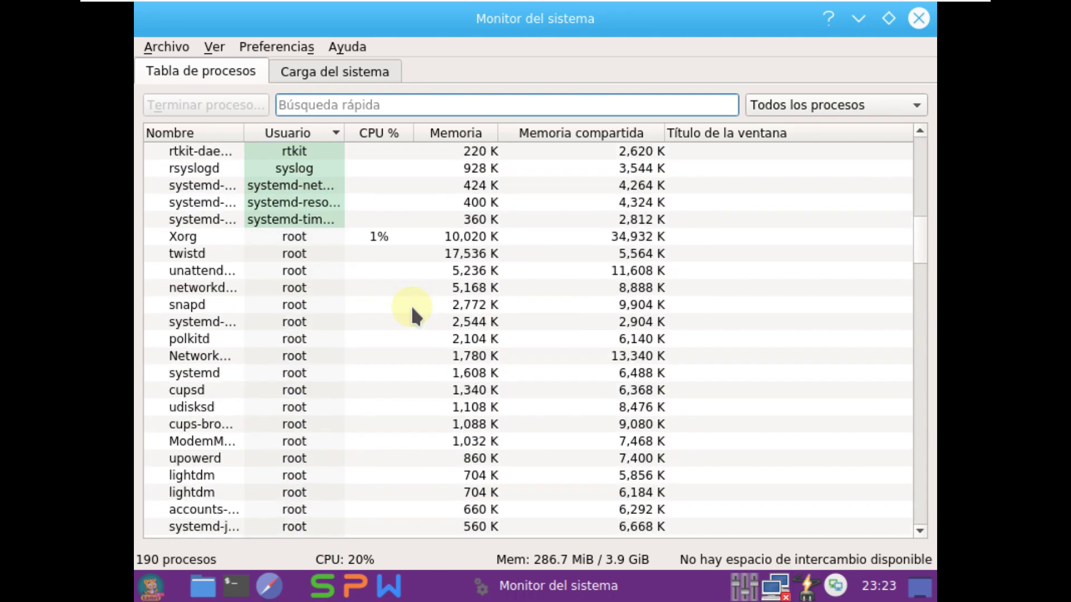
{"action": "scroll", "coordinate": [413, 311], "scroll_direction": "down", "scroll_amount": 17}
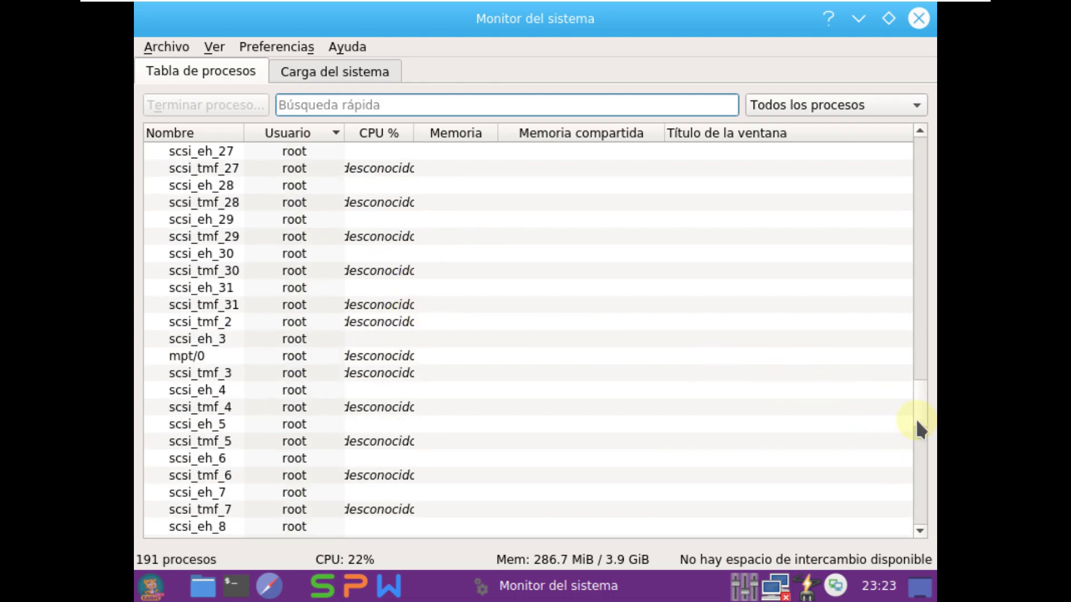
{"action": "left_click_drag", "start_coordinate": [918, 429], "coordinate": [919, 529]}
{"action": "scroll", "coordinate": [554, 376], "scroll_direction": "up", "scroll_amount": 7}
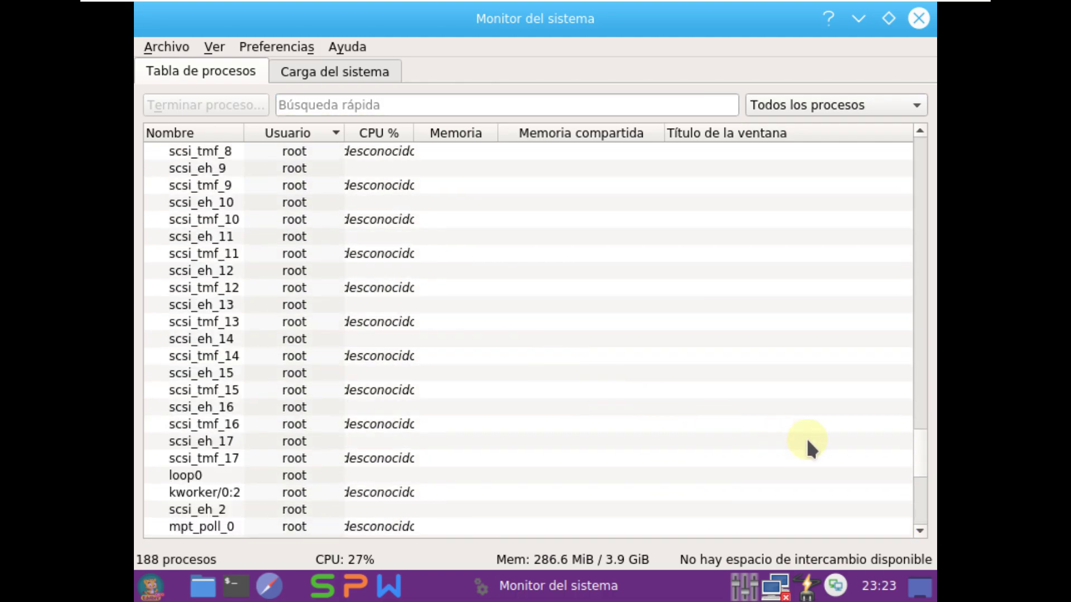
{"action": "left_click_drag", "start_coordinate": [925, 452], "coordinate": [888, 135]}
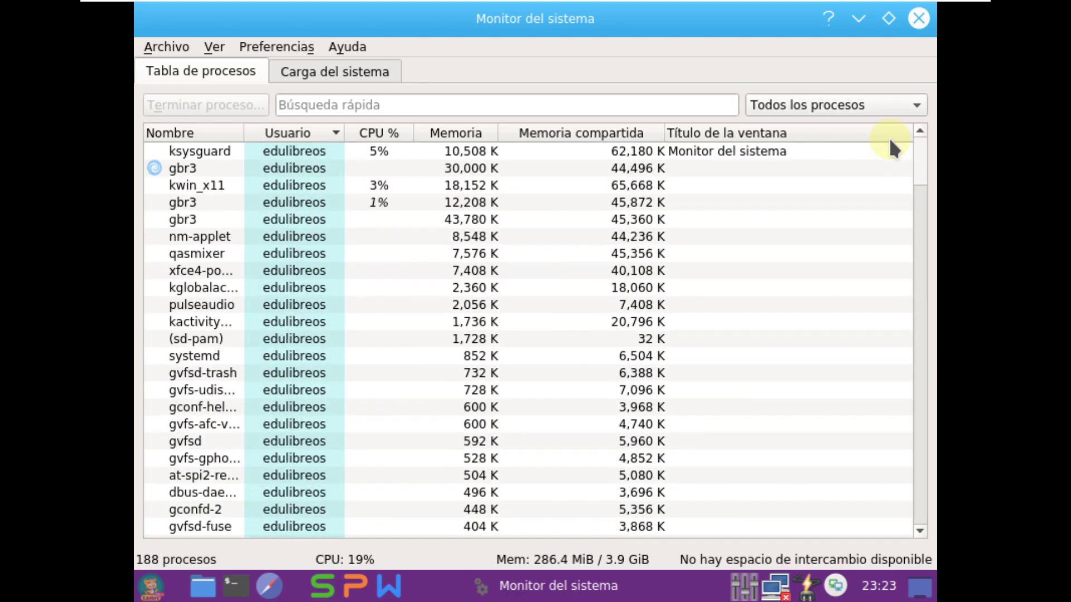
Step: Examine the CPU, memory and network history under Carga del sistema, and close the Monitor del sistema
{"action": "left_click", "coordinate": [324, 71]}
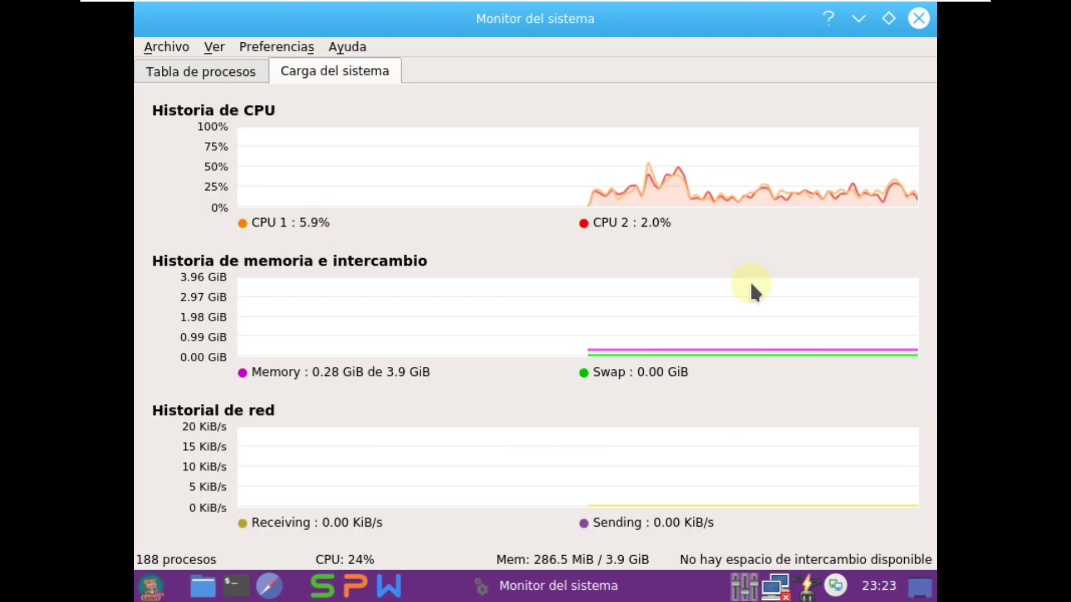
{"action": "mouse_move", "coordinate": [677, 195]}
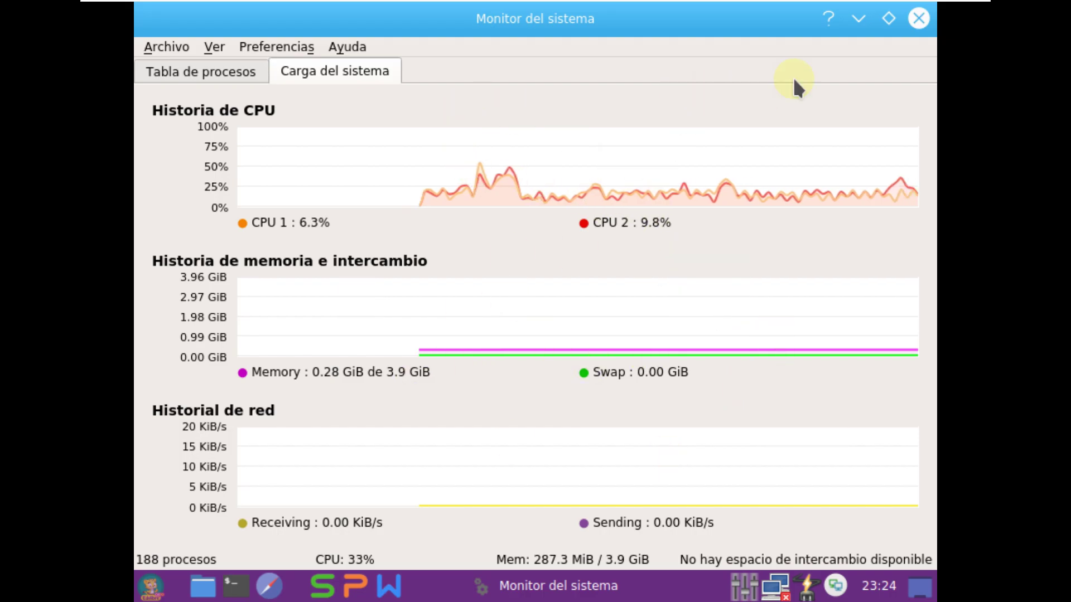
{"action": "left_click", "coordinate": [919, 18]}
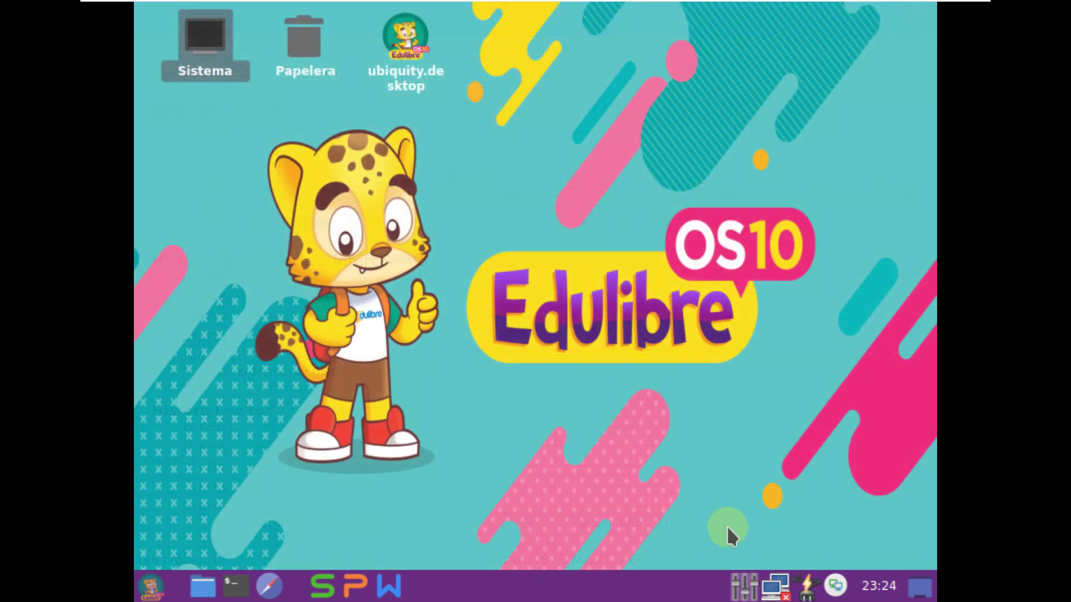
Step: View and close the QasMixer volume mixer, and check the network and power indicators
{"action": "left_click", "coordinate": [744, 585]}
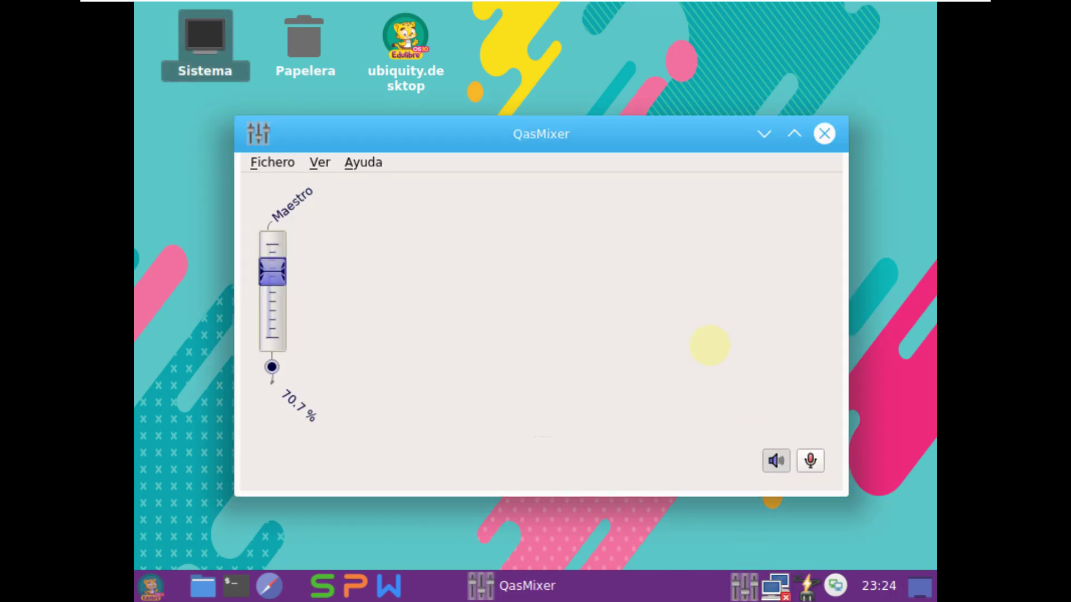
{"action": "left_click", "coordinate": [825, 135]}
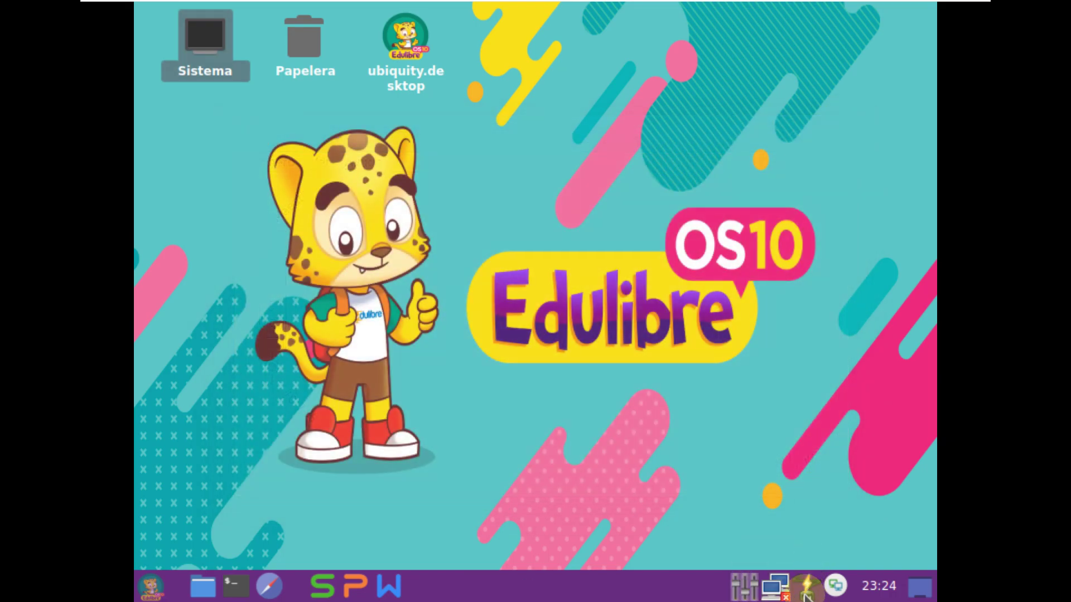
{"action": "left_click", "coordinate": [772, 583]}
{"action": "left_click", "coordinate": [931, 449]}
{"action": "left_click", "coordinate": [810, 588]}
{"action": "left_click", "coordinate": [892, 473]}
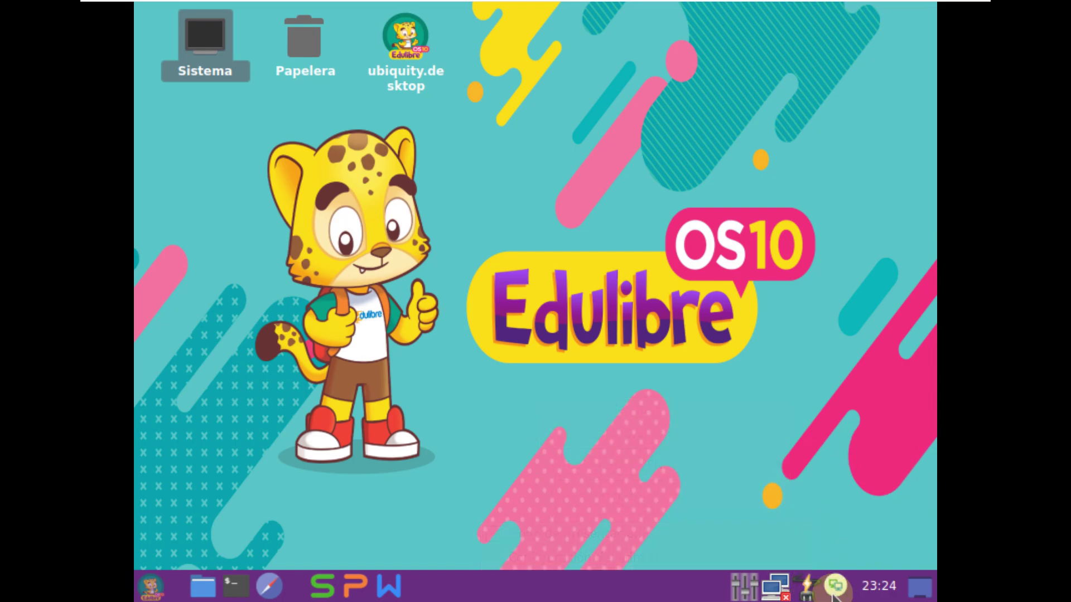
Step: View and close the Información del Sistema window, and dismiss the desktop wallpaper dialog without changing the background
{"action": "left_click", "coordinate": [833, 590]}
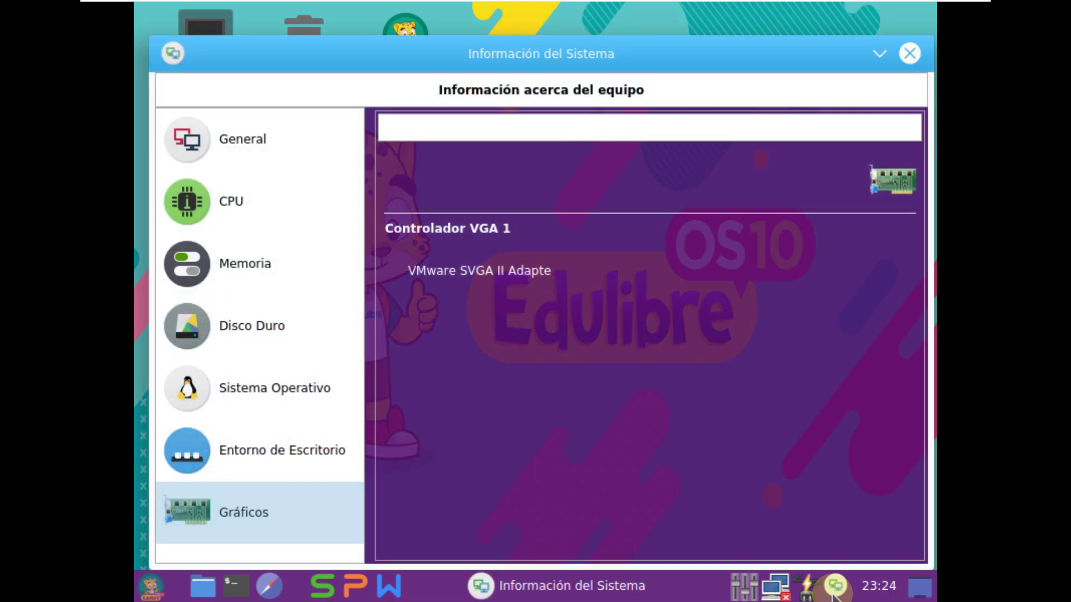
{"action": "left_click", "coordinate": [833, 590]}
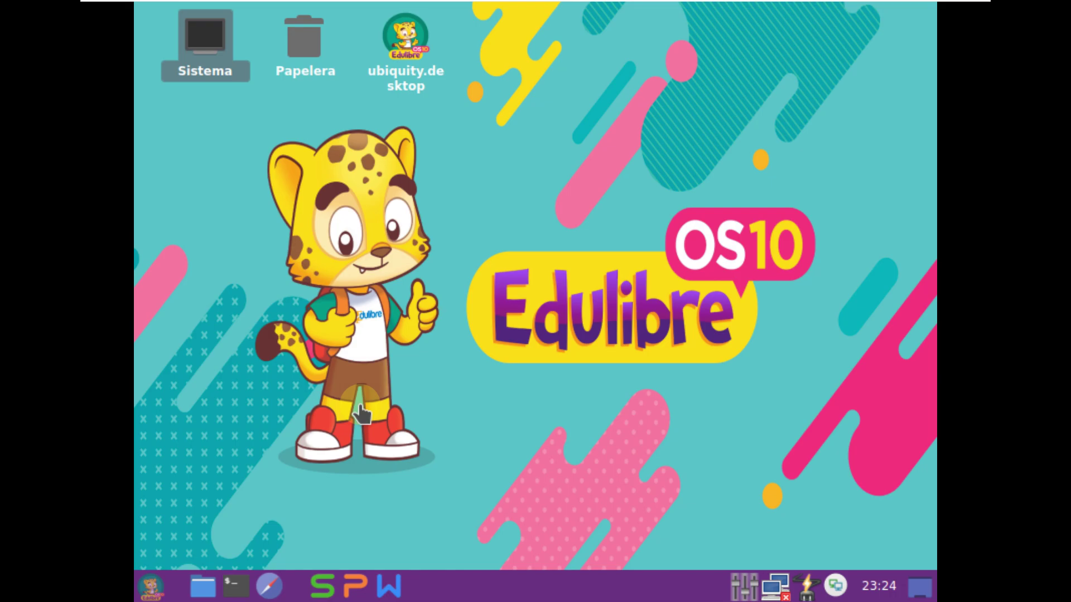
{"action": "right_click", "coordinate": [600, 128]}
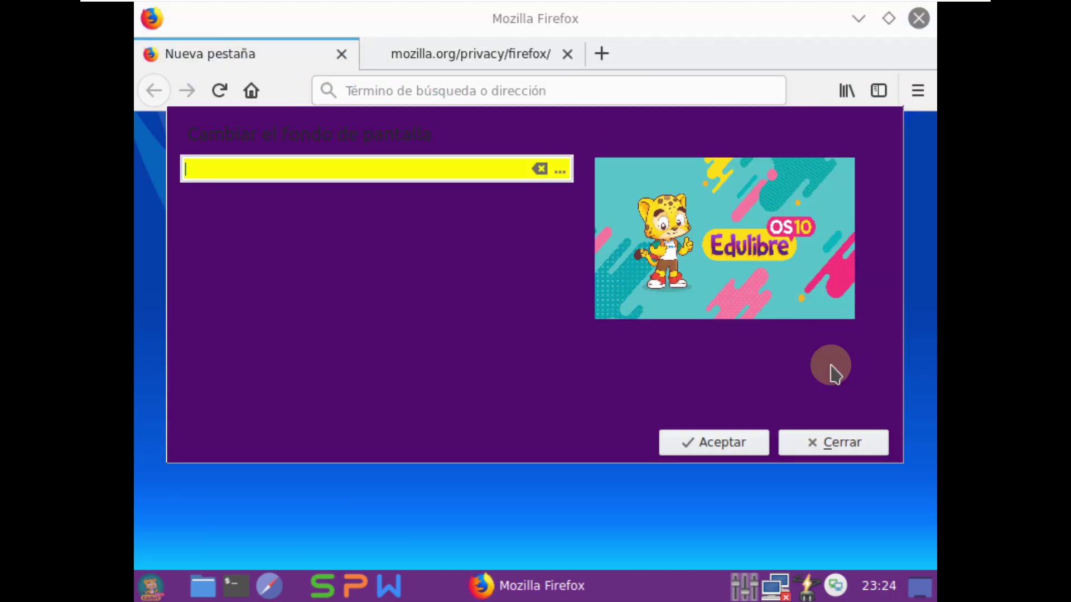
{"action": "left_click", "coordinate": [796, 453]}
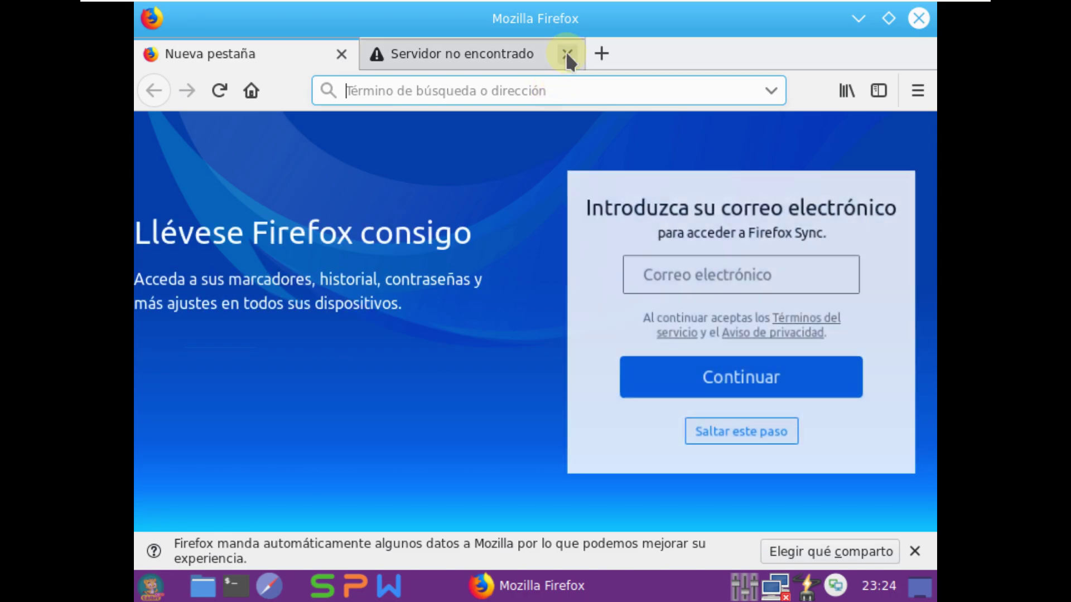
Step: Close the Servidor no encontrado tab in Firefox, and view and dismiss the About Mozilla Firefox information
{"action": "left_click", "coordinate": [568, 53]}
{"action": "left_click", "coordinate": [918, 90]}
{"action": "scroll", "coordinate": [764, 353], "scroll_direction": "down", "scroll_amount": 3}
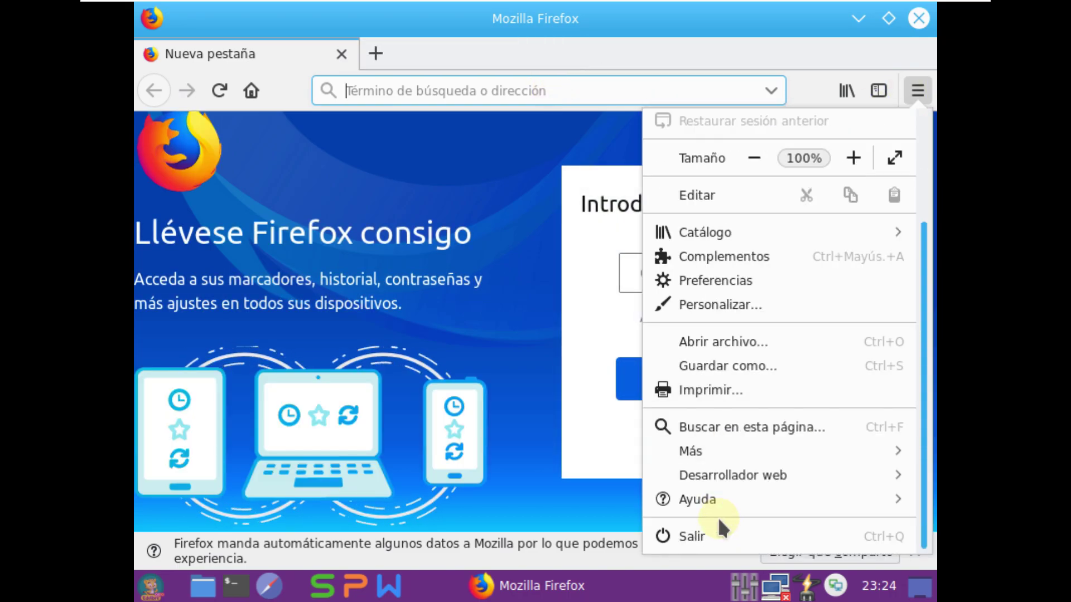
{"action": "left_click", "coordinate": [720, 499]}
{"action": "left_click", "coordinate": [705, 336]}
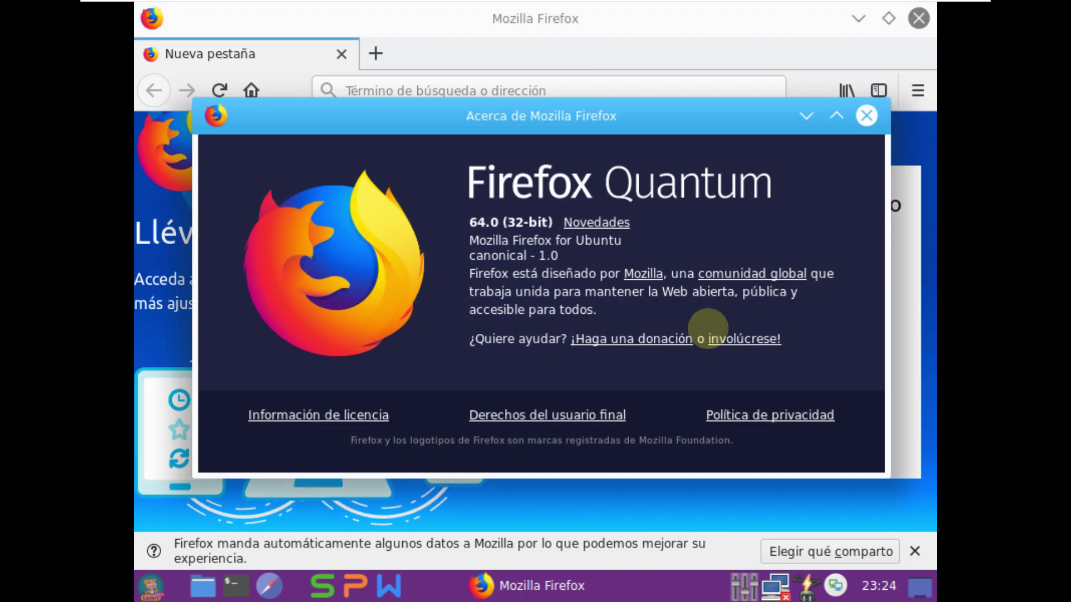
{"action": "left_click", "coordinate": [864, 118]}
Step: Search the web for "edulibr" in Firefox
{"action": "left_click", "coordinate": [610, 91]}
{"action": "type", "text": "ed"}
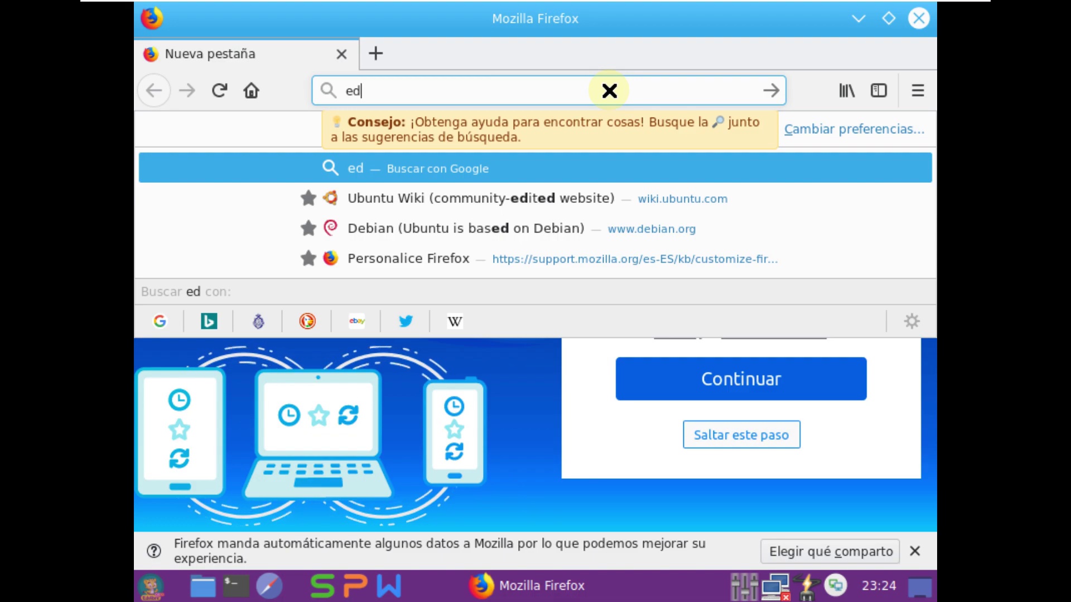
{"action": "type", "text": "ulibr"}
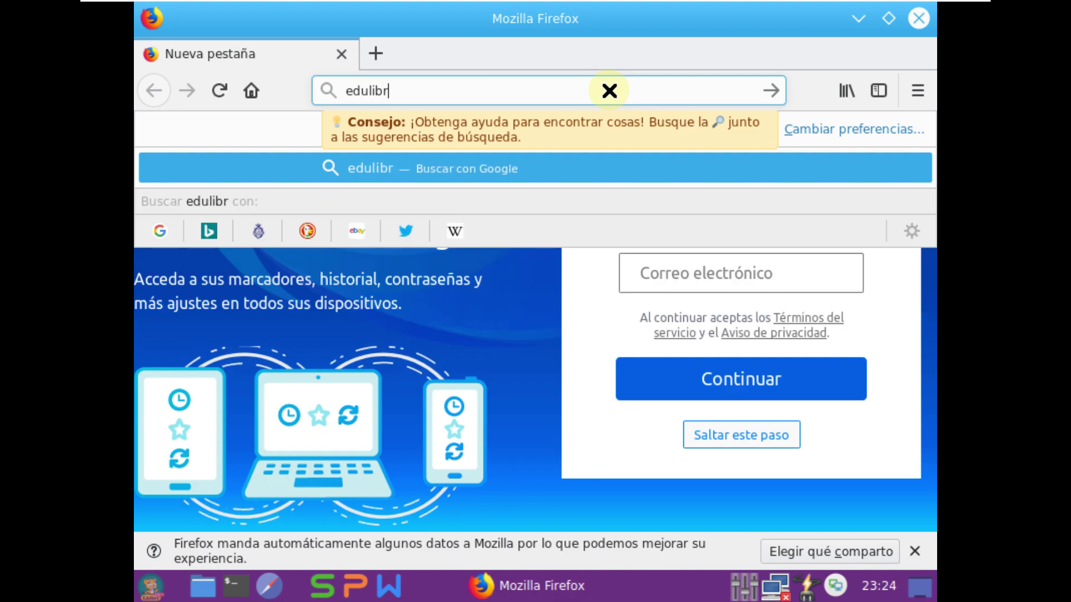
{"action": "key", "text": "Return"}
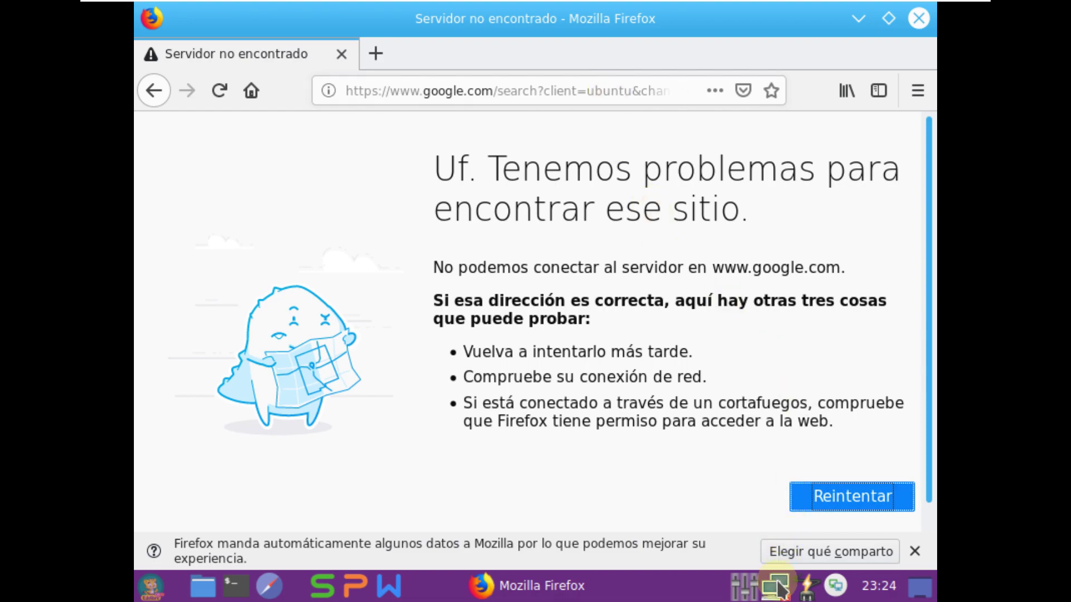
Step: Check the available network connection options, and close Firefox
{"action": "left_click", "coordinate": [775, 586]}
{"action": "left_click", "coordinate": [680, 487]}
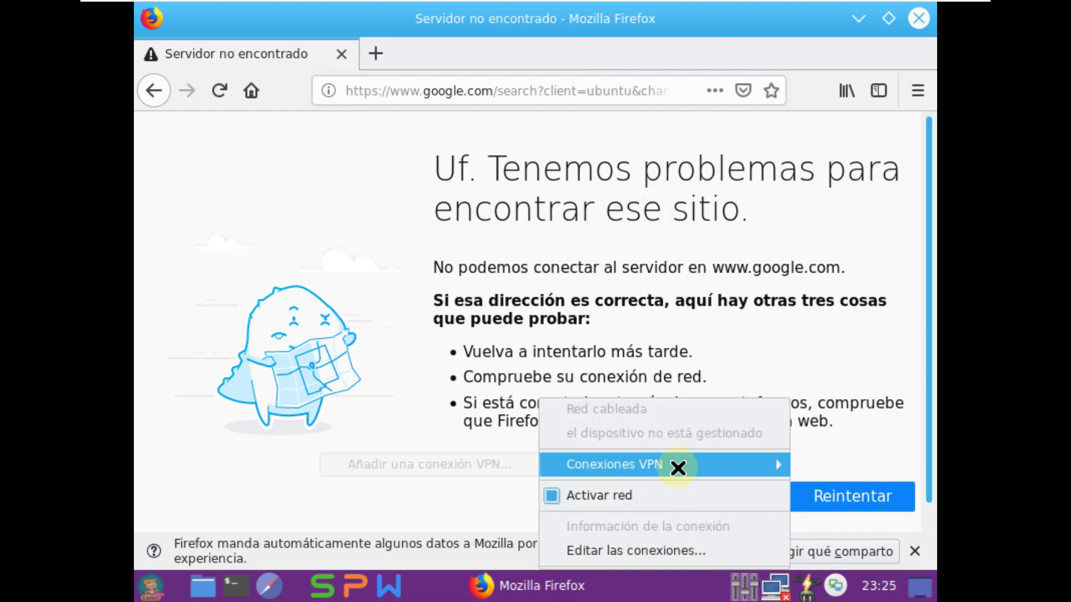
{"action": "left_click", "coordinate": [914, 14]}
{"action": "left_click", "coordinate": [914, 23]}
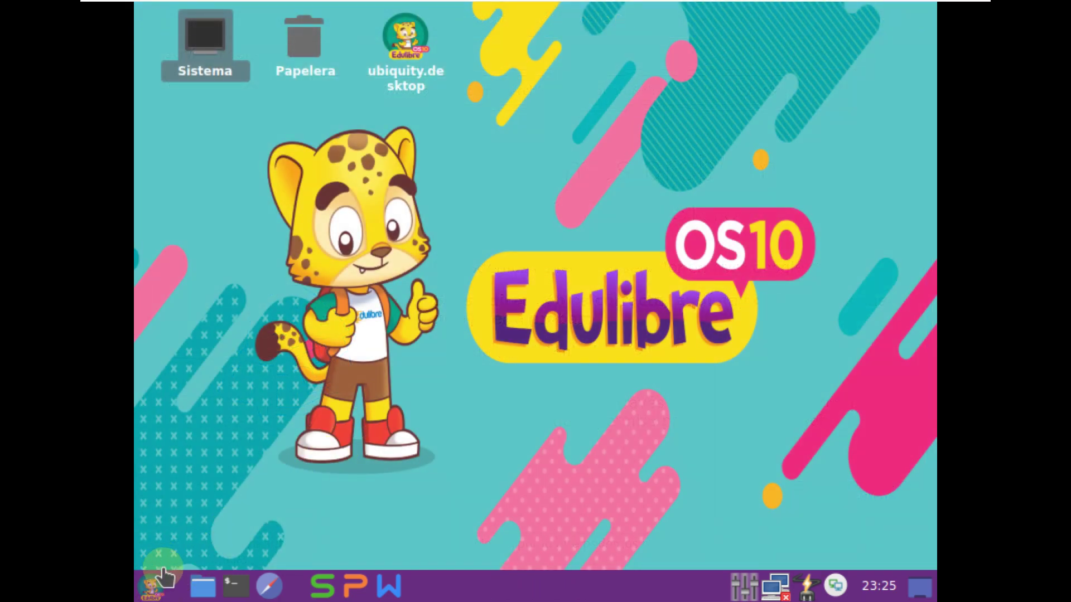
Step: Browse the Cuatro Años, Cinco Años and Seis Años subjects in the Preprimaria section of the Edulibre menu
{"action": "left_click", "coordinate": [160, 593]}
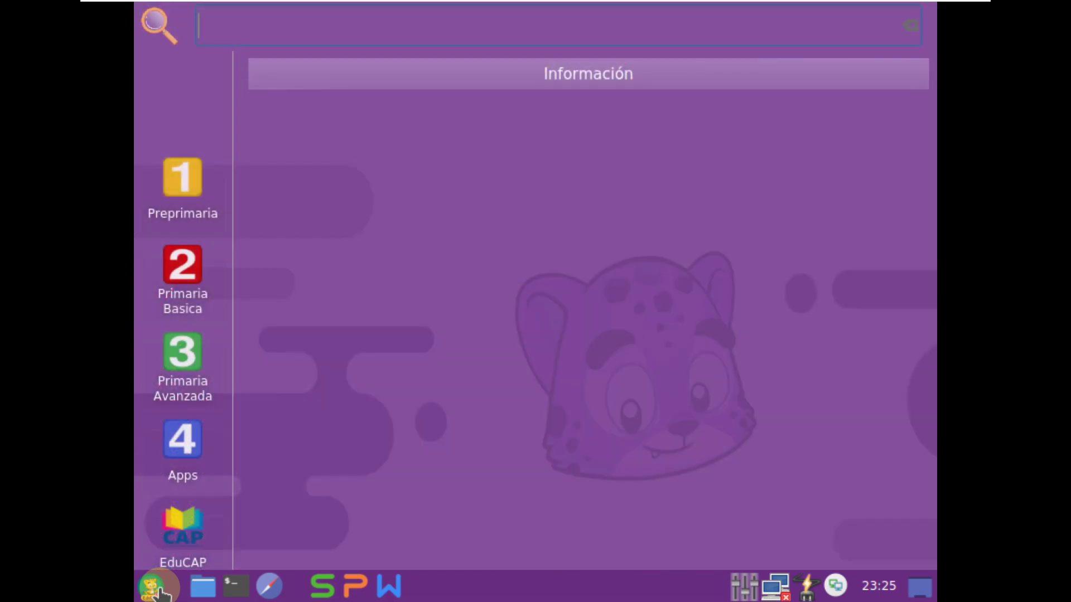
{"action": "left_click", "coordinate": [143, 196]}
{"action": "left_click", "coordinate": [483, 180]}
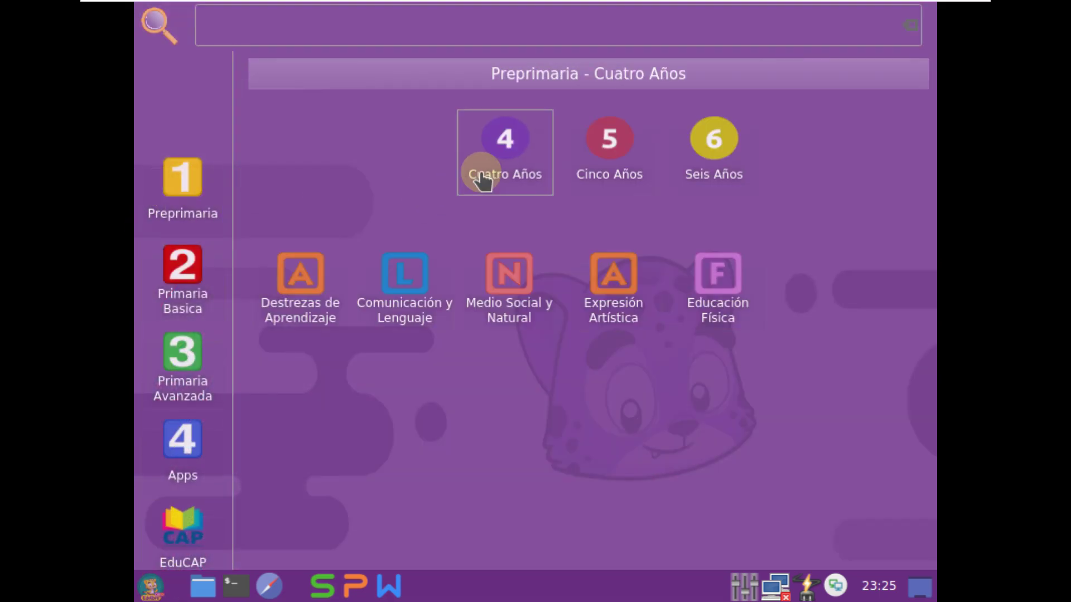
{"action": "left_click", "coordinate": [580, 168]}
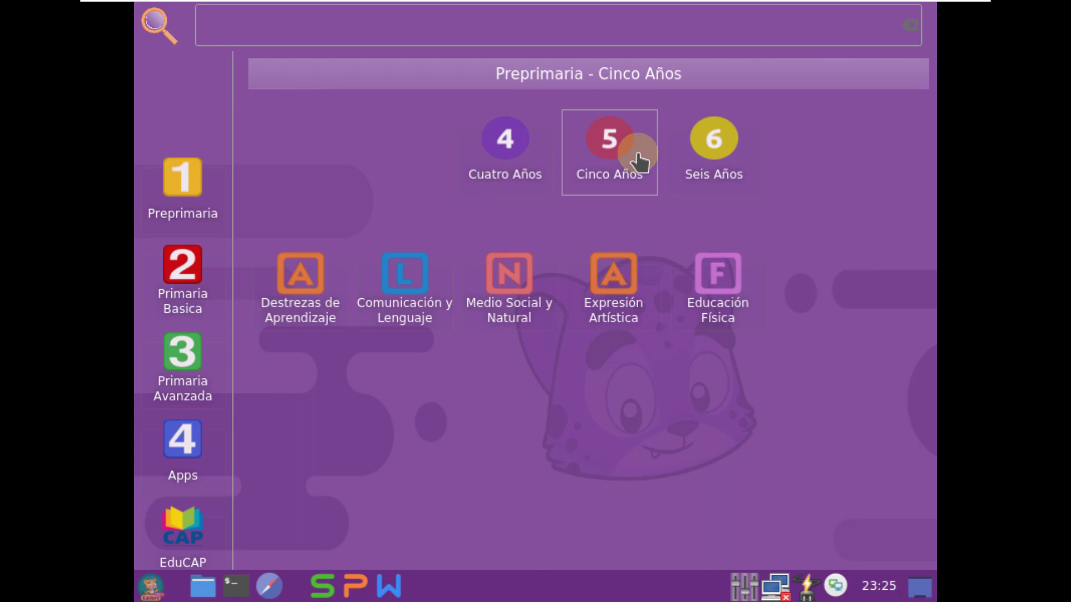
{"action": "left_click", "coordinate": [490, 140]}
{"action": "left_click", "coordinate": [580, 148]}
{"action": "left_click", "coordinate": [706, 149]}
Step: Browse the subjects of Primer Grado, Segundo Grado and Tercer Grado in the Primaria Basica section
{"action": "left_click", "coordinate": [187, 279]}
{"action": "left_click", "coordinate": [521, 146]}
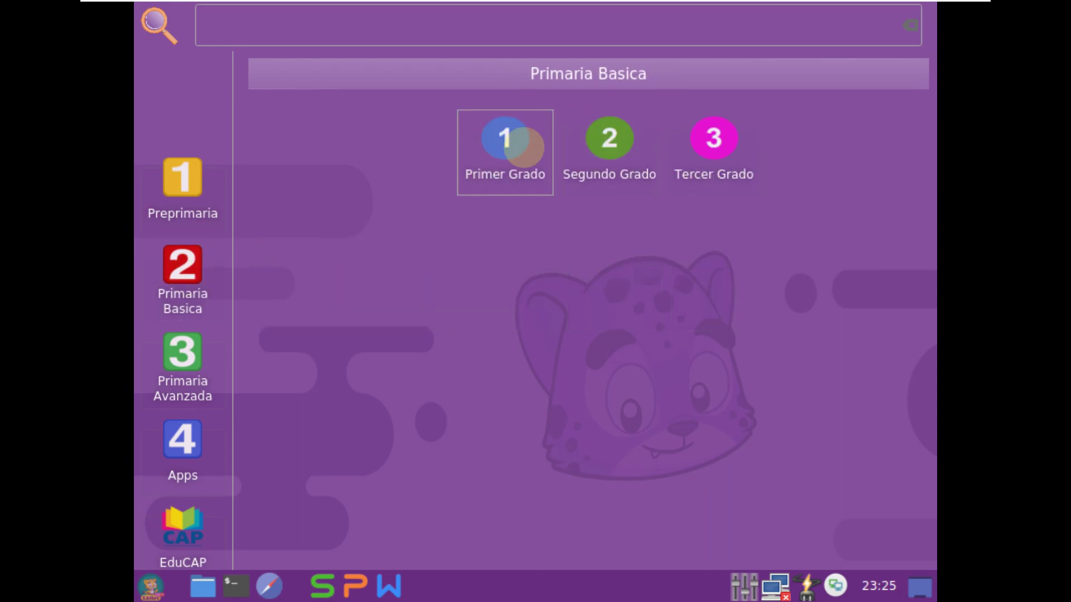
{"action": "left_click", "coordinate": [559, 152]}
{"action": "left_click", "coordinate": [712, 142]}
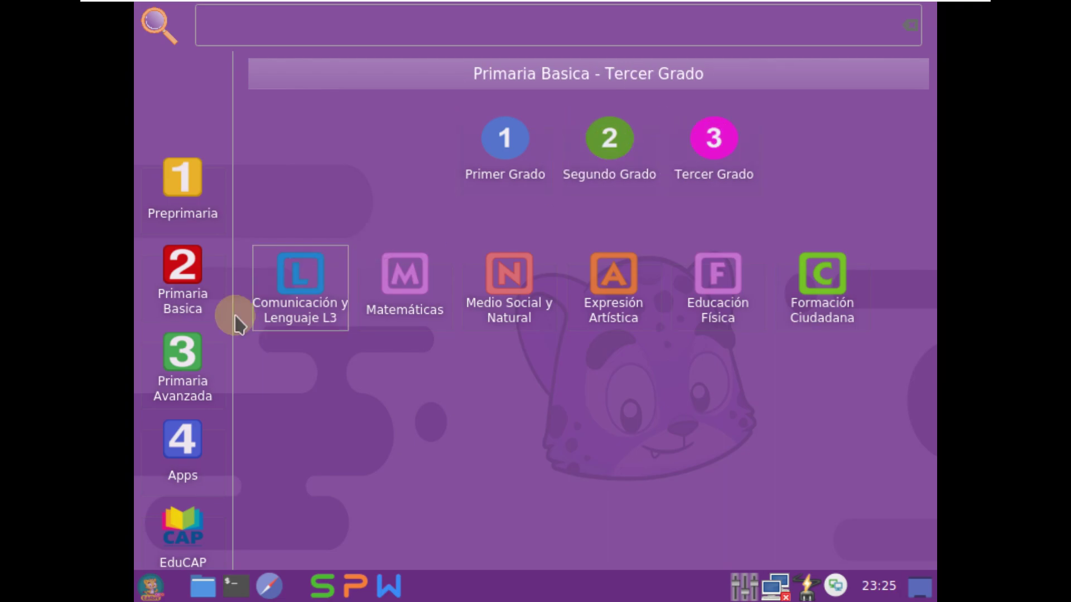
Step: Browse the grades in the Primaria Avanzada section, and return to the Apps categories
{"action": "left_click", "coordinate": [187, 365]}
{"action": "left_click", "coordinate": [514, 142]}
{"action": "left_click", "coordinate": [590, 151]}
{"action": "left_click", "coordinate": [683, 159]}
{"action": "left_click", "coordinate": [183, 444]}
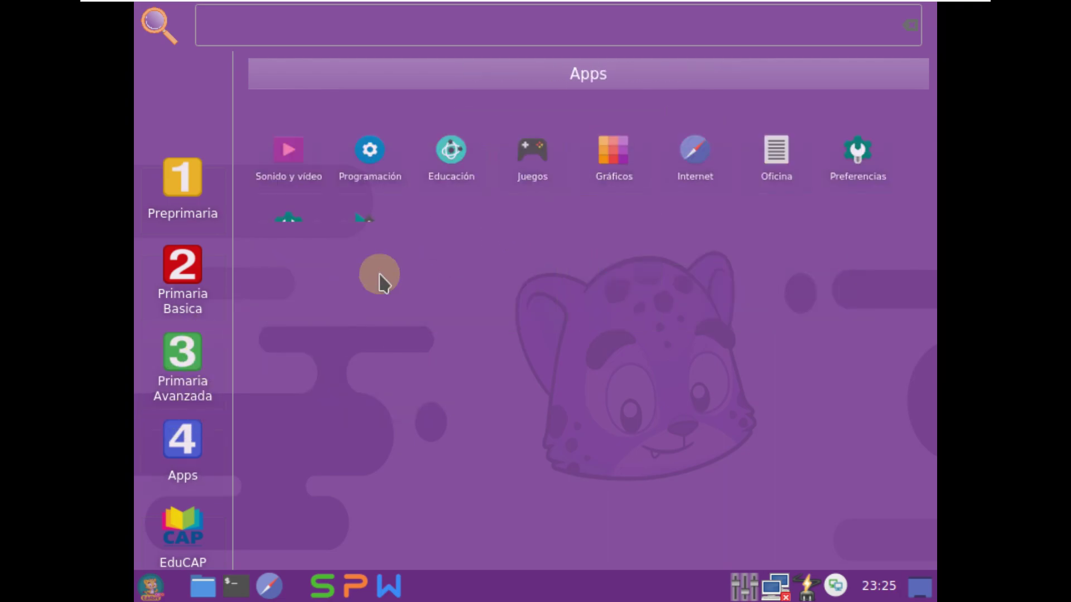
Step: Launch the Centro de Ayuda Edulibre from the EduCAP entry of the Edulibre menu, and view the Primaria Avanzada grades
{"action": "left_click", "coordinate": [176, 521]}
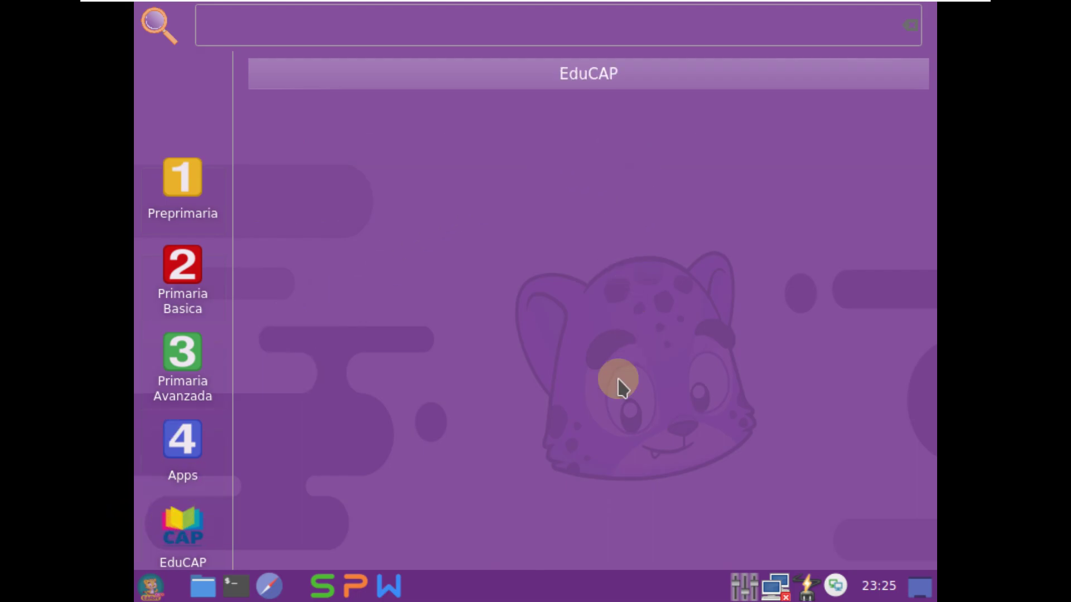
{"action": "left_click", "coordinate": [145, 593]}
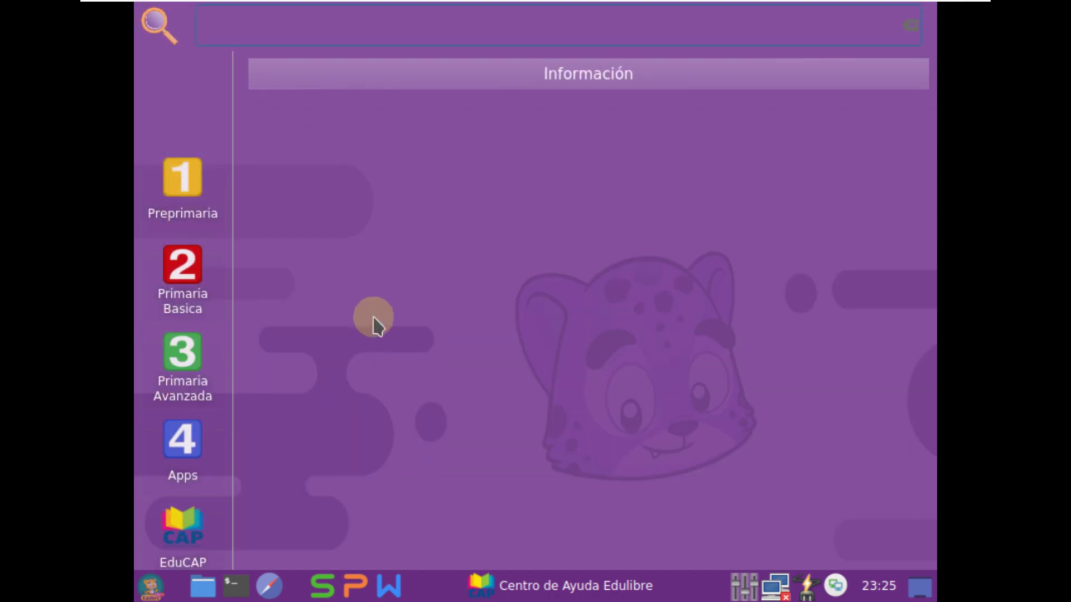
{"action": "left_click", "coordinate": [191, 516]}
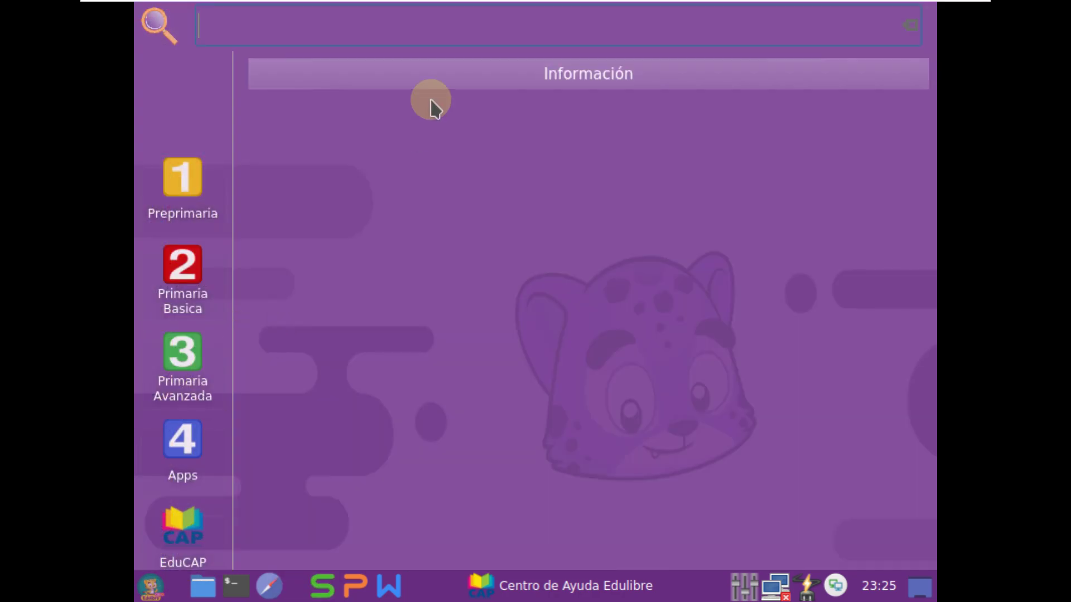
{"action": "left_click", "coordinate": [215, 513]}
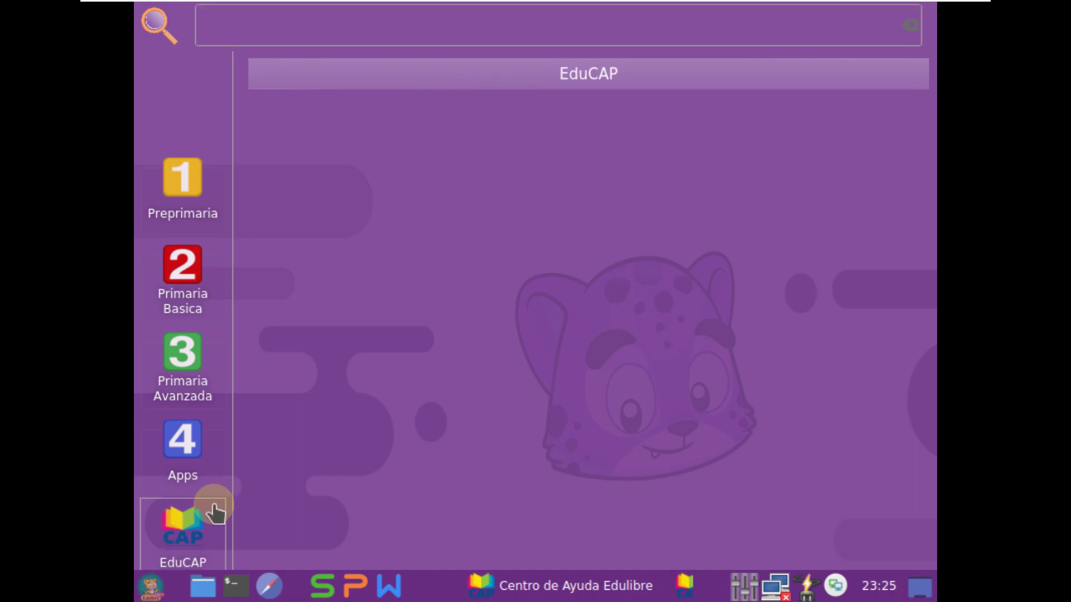
{"action": "left_click", "coordinate": [195, 373]}
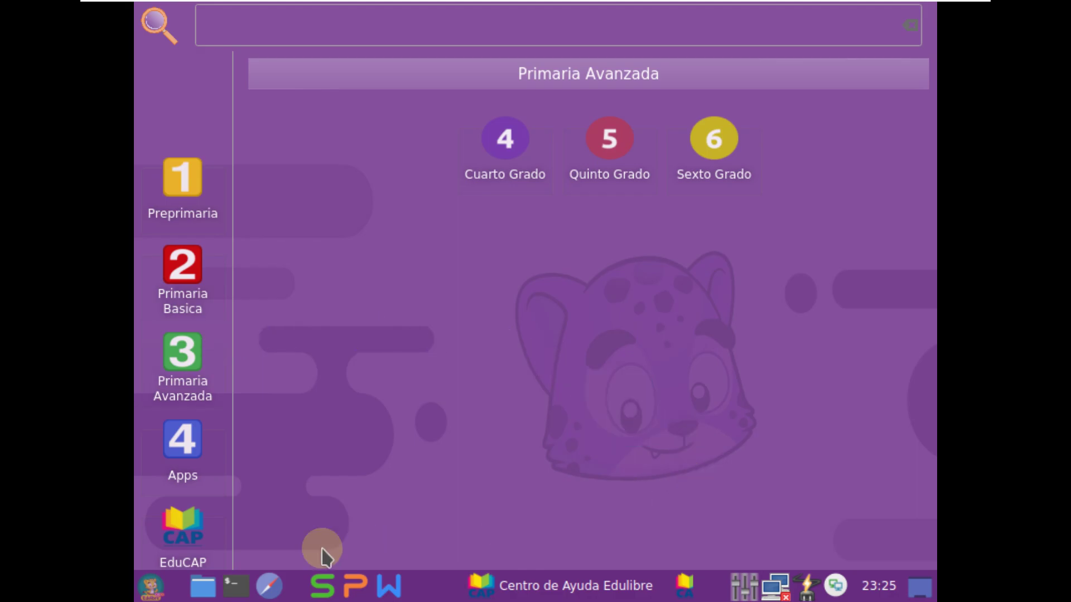
Step: Bring up the Centro de Ayuda Edulibre and try to close its duplicate windows
{"action": "left_click", "coordinate": [491, 584]}
{"action": "right_click", "coordinate": [504, 585]}
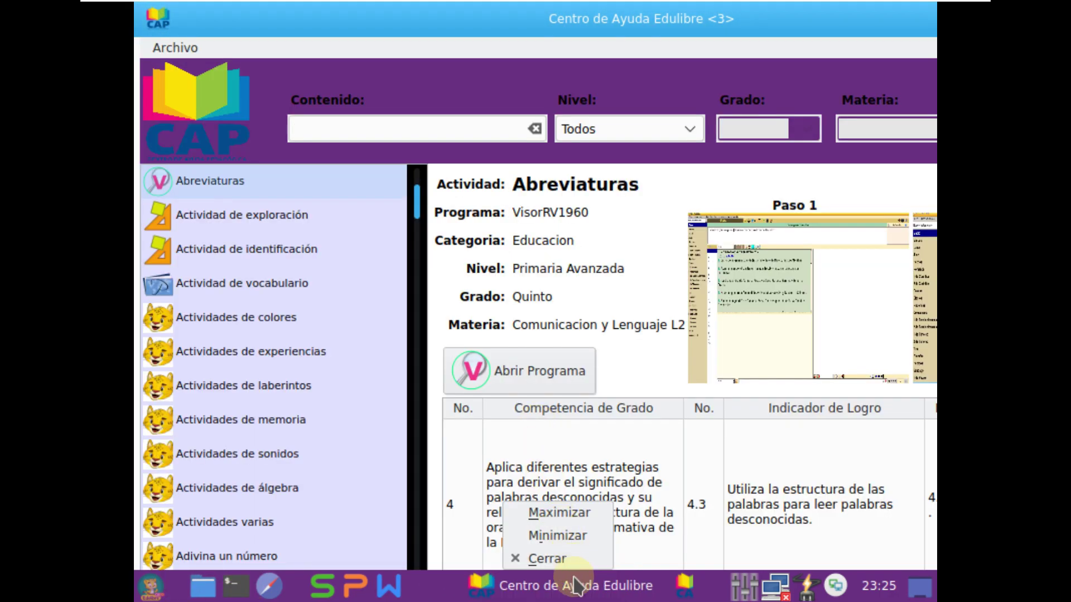
{"action": "left_click", "coordinate": [566, 558]}
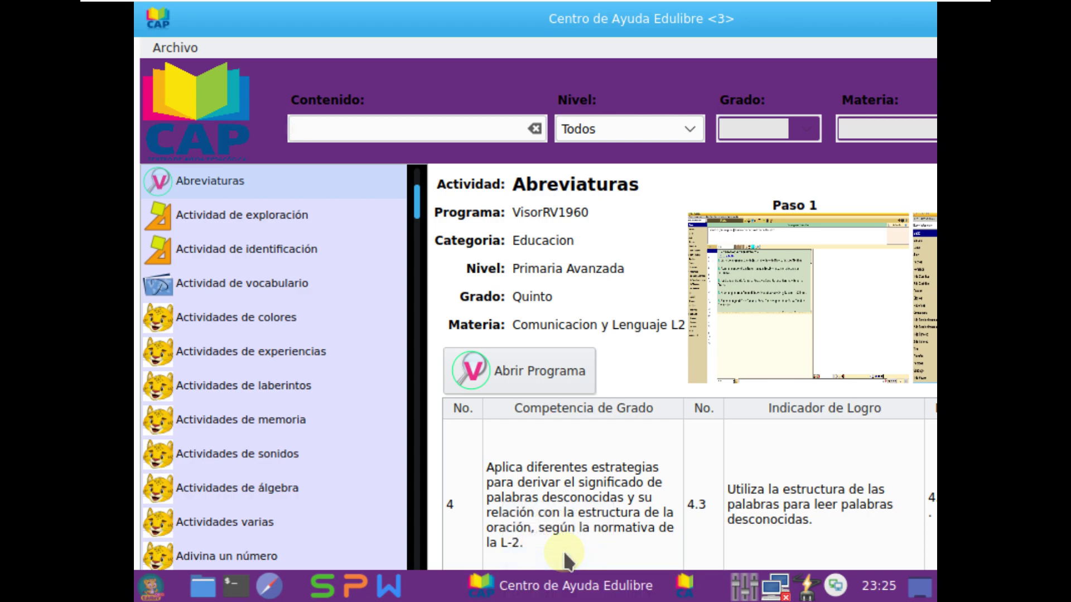
{"action": "right_click", "coordinate": [531, 574]}
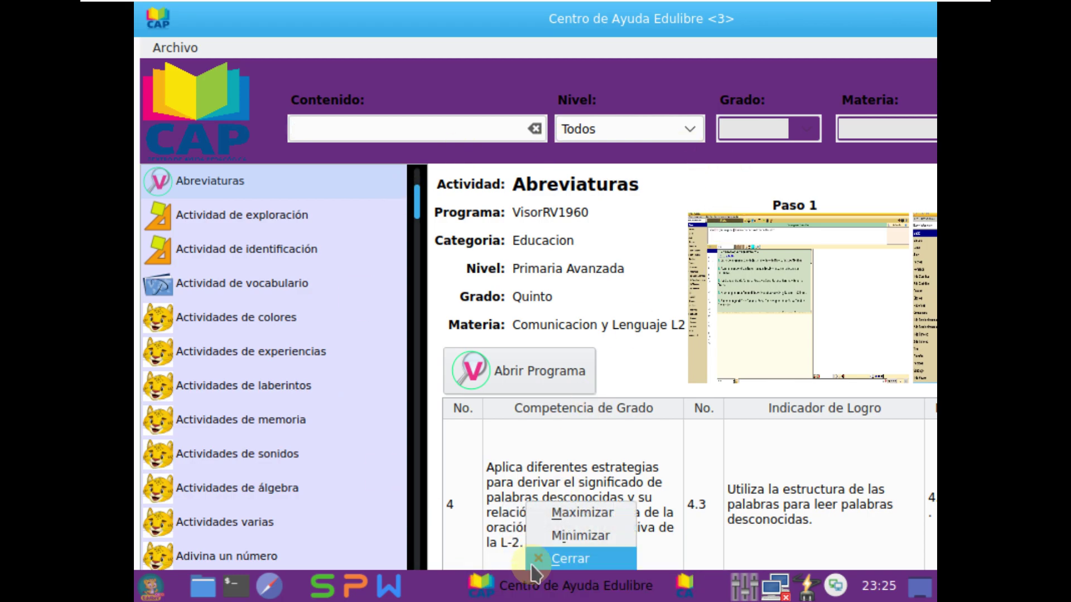
{"action": "left_click", "coordinate": [564, 558]}
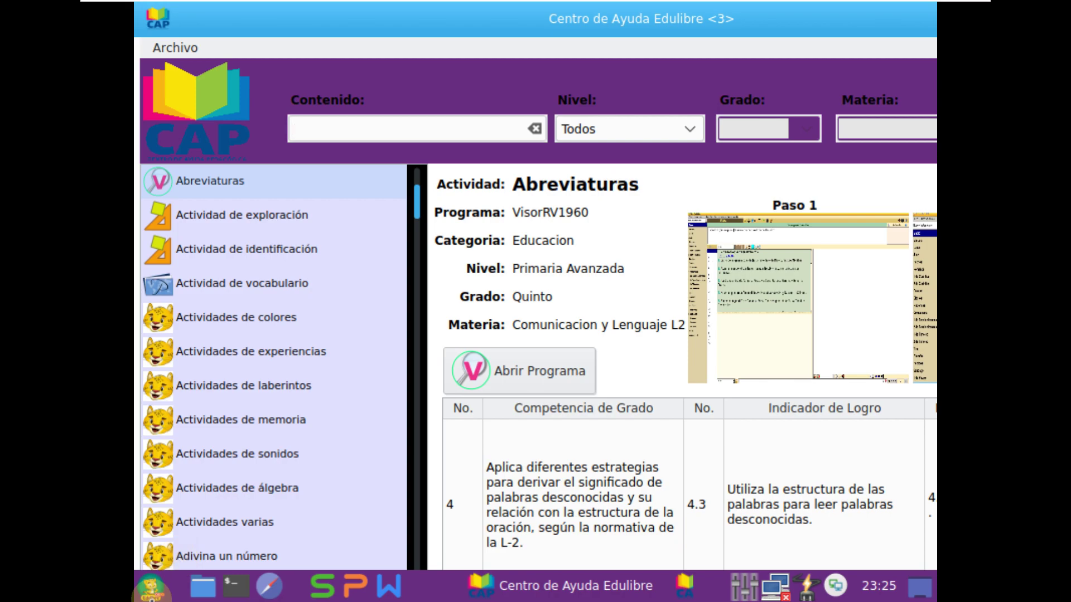
Step: Leave the Edulibre menu and close the Centro de Ayuda Edulibre <3> window
{"action": "left_click", "coordinate": [151, 596]}
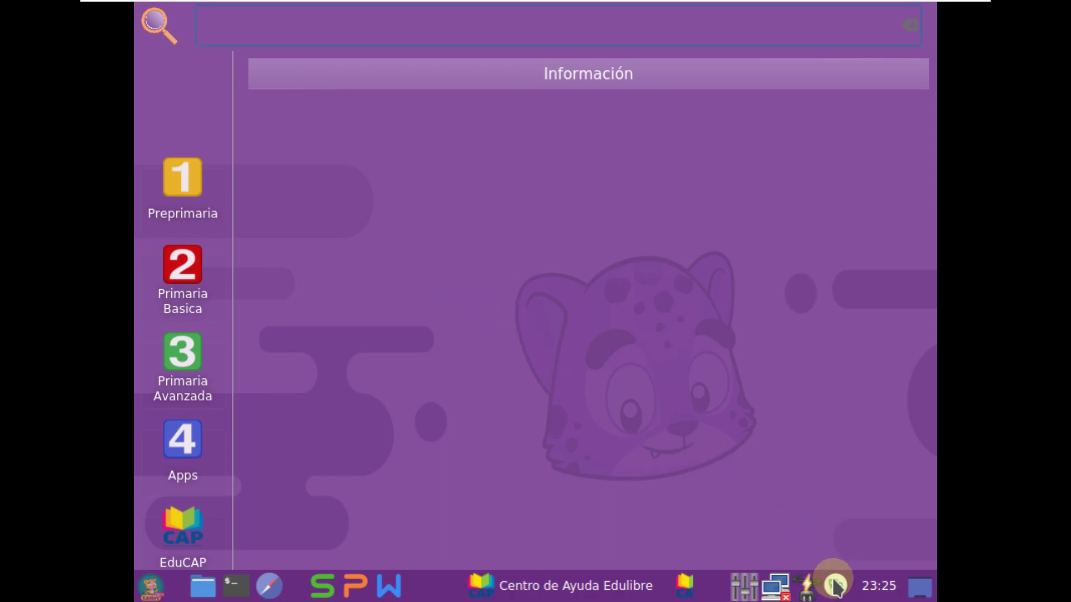
{"action": "left_click", "coordinate": [532, 272]}
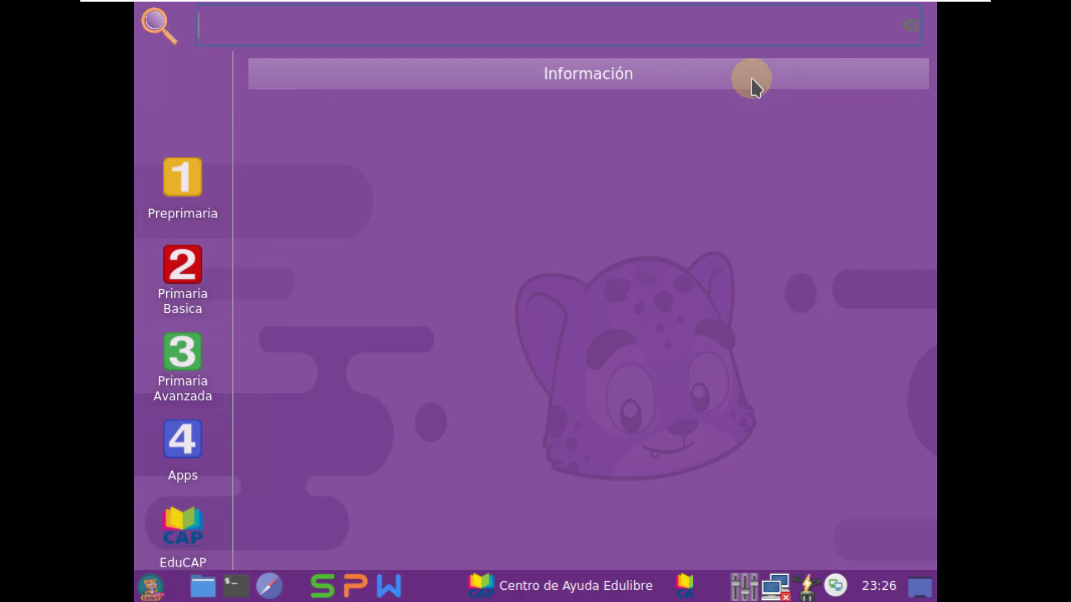
{"action": "left_click", "coordinate": [658, 150]}
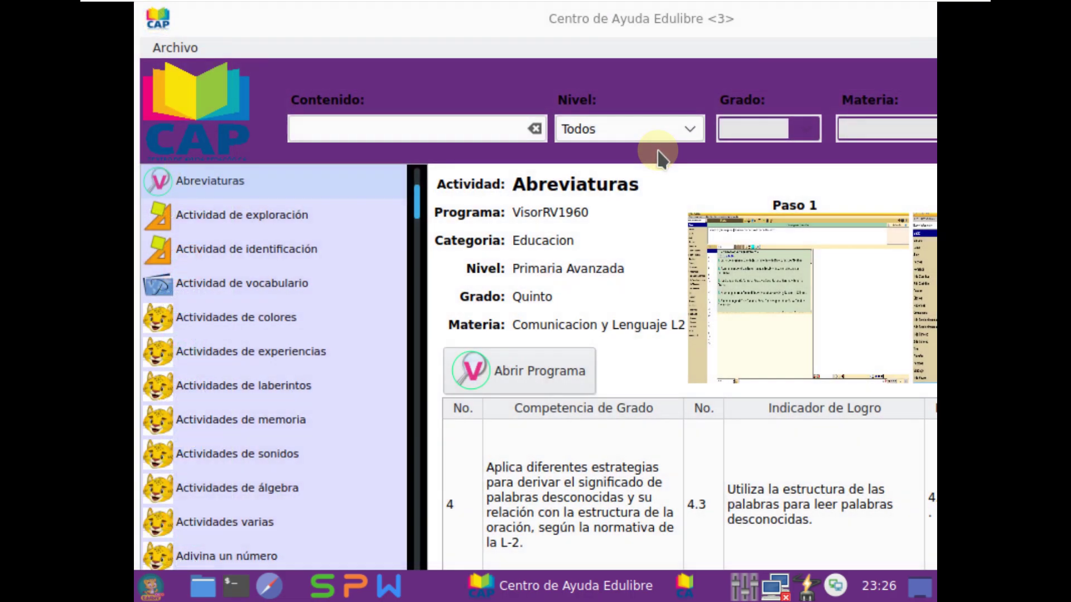
{"action": "left_click", "coordinate": [160, 12]}
{"action": "left_click", "coordinate": [201, 92]}
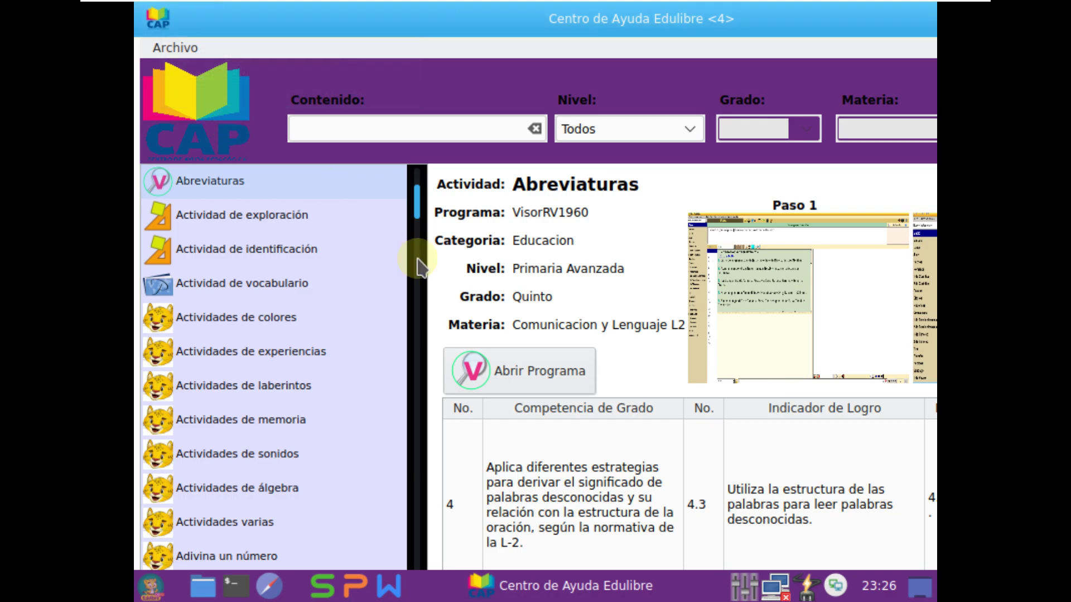
Step: Browse the activity list in the Centro de Ayuda Edulibre <4> window, and return to the Edulibre menu
{"action": "left_click_drag", "start_coordinate": [413, 203], "coordinate": [423, 552]}
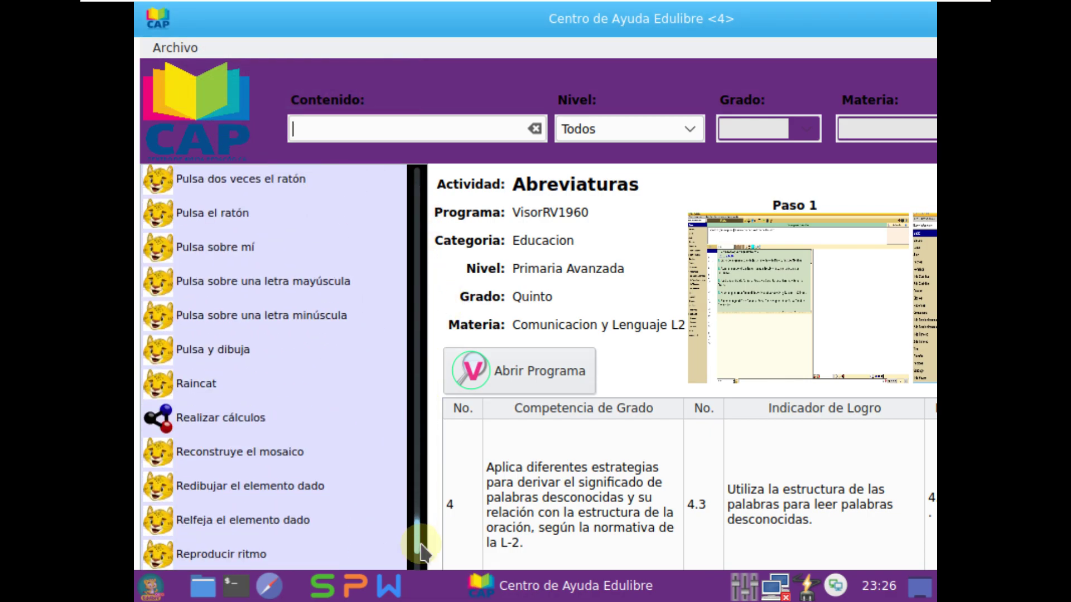
{"action": "left_click", "coordinate": [157, 587]}
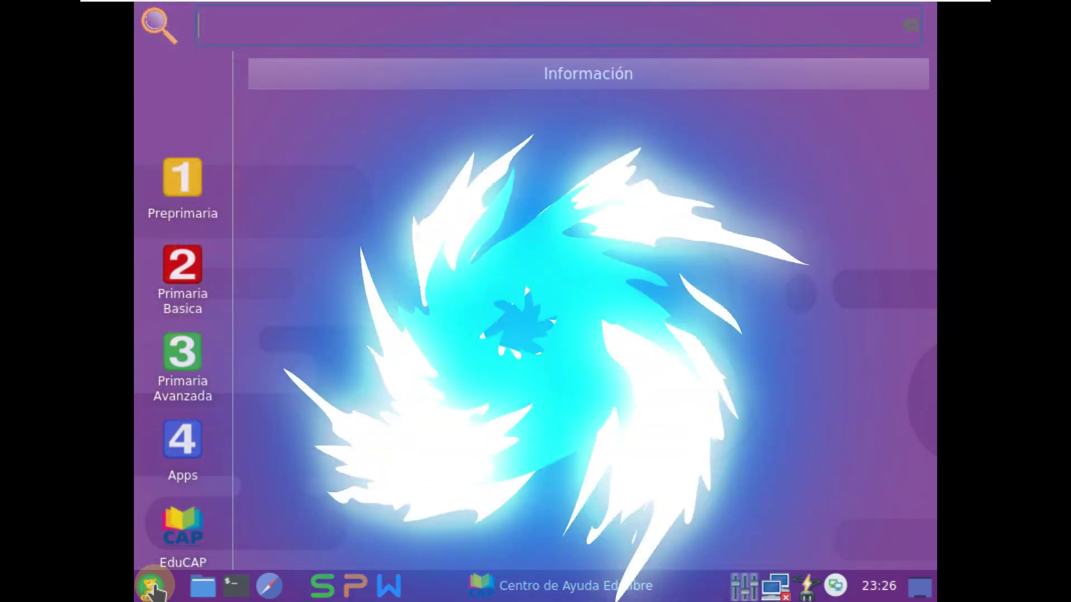